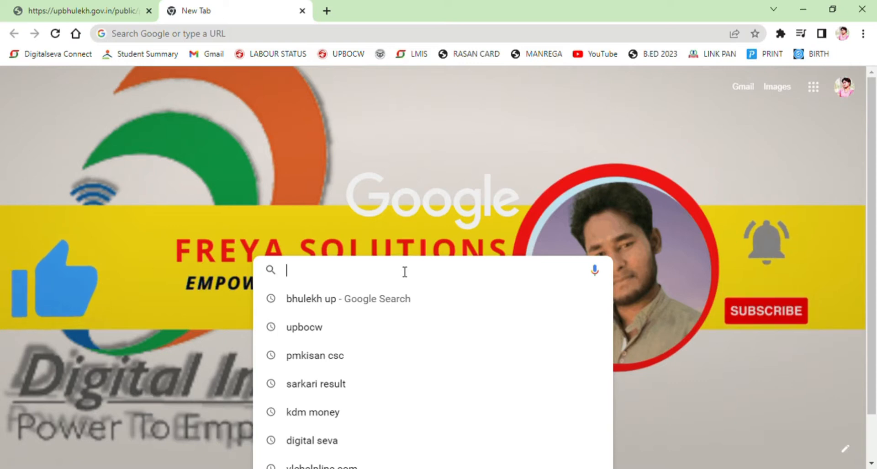
Search Google for 'pm kisan samman nidhi' using the autocomplete suggestion
type("pm")
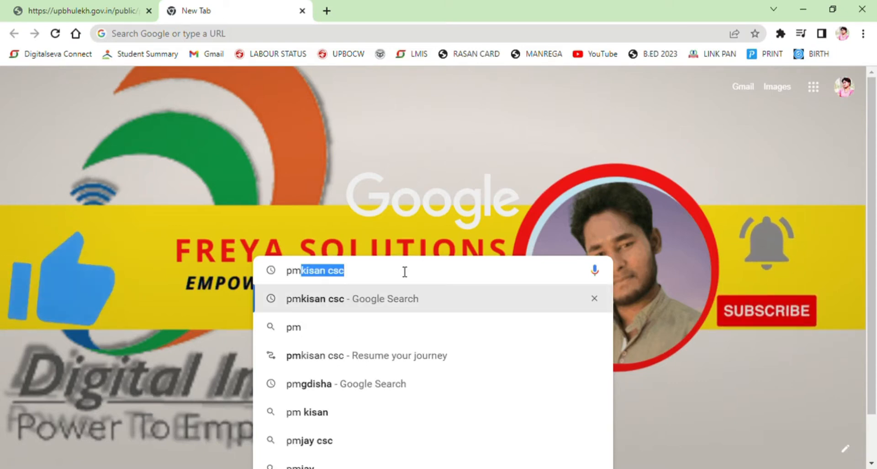
type("ki")
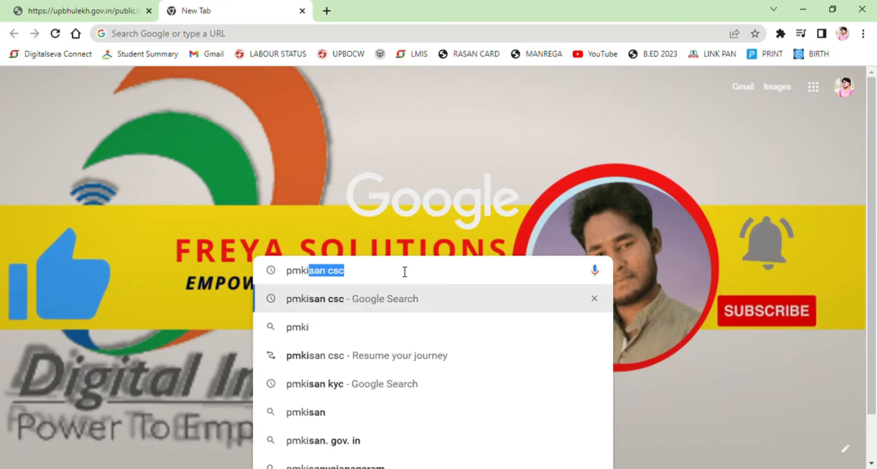
type("san samma")
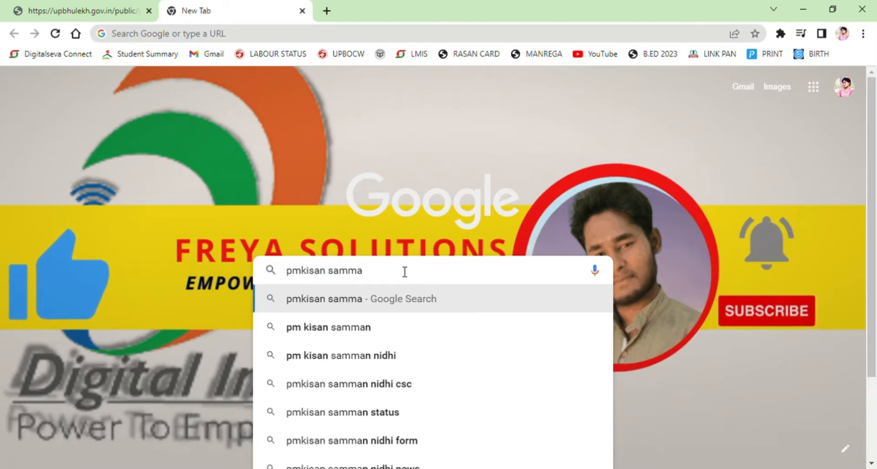
left_click(381, 359)
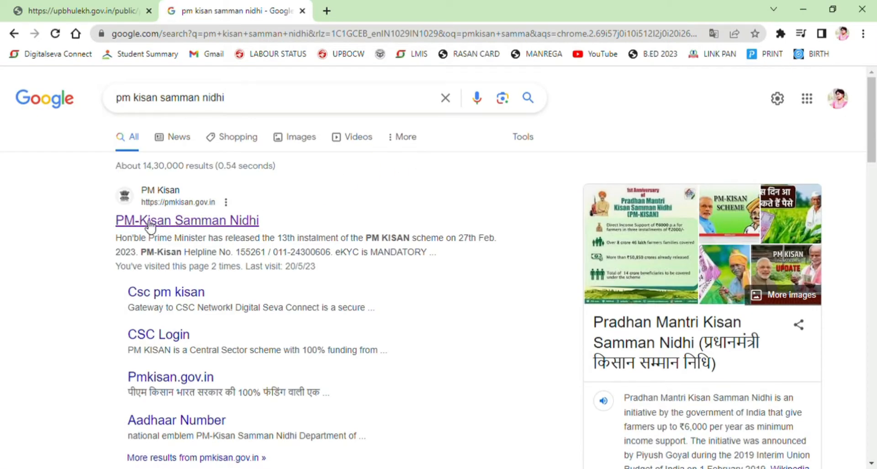
Open the official PM-Kisan site and its Farmers Corner New Farmer Registration form
left_click(205, 223)
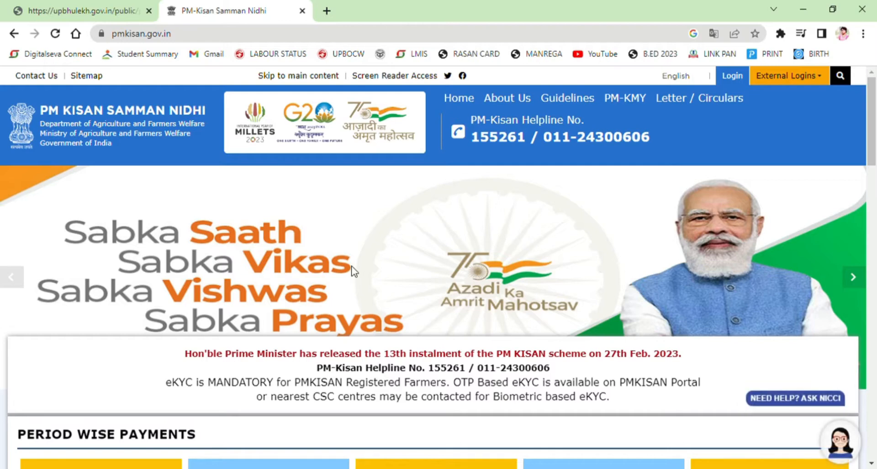
scroll(357, 279, "down", 5)
scroll(357, 278, "down", 3)
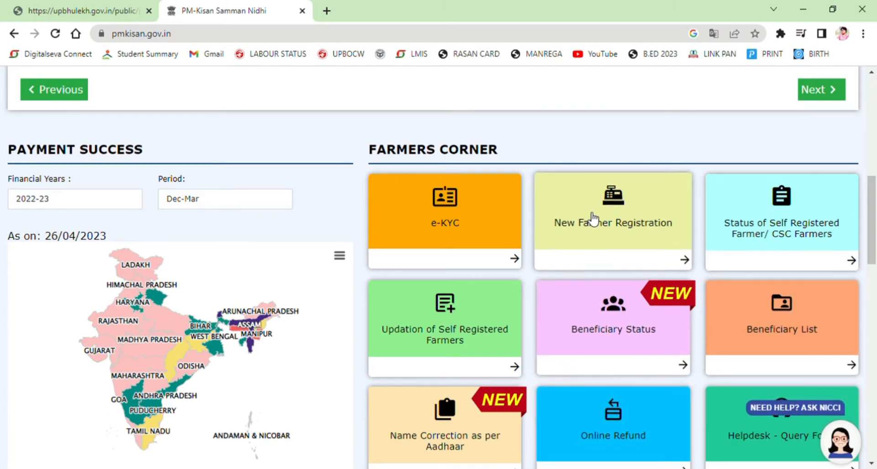
left_click(601, 211)
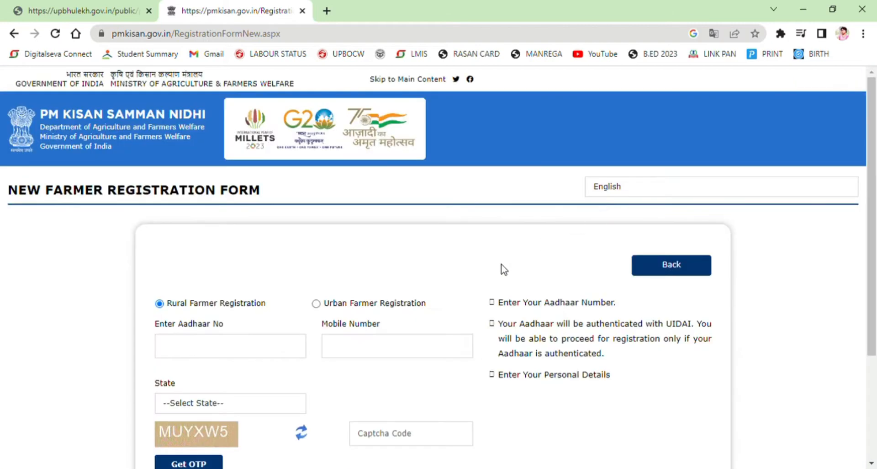
Select Rural Farmer Registration as the registration type
scroll(475, 269, "down", 3)
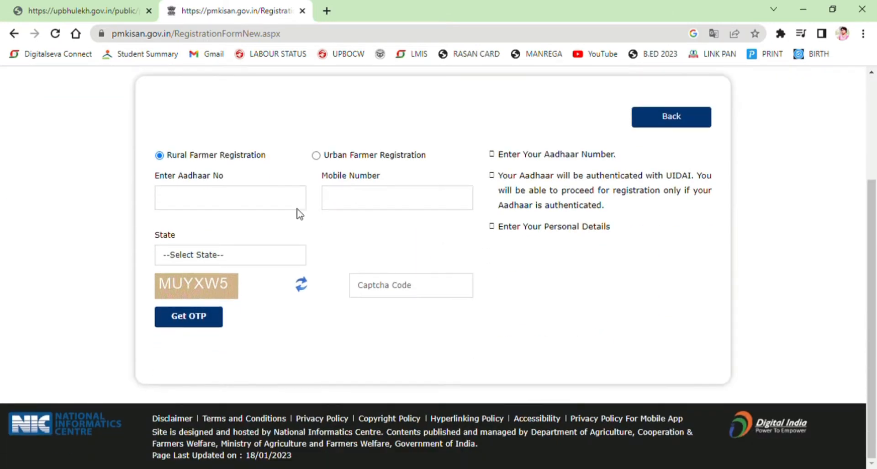
left_click(361, 156)
left_click(347, 158)
left_click(225, 162)
Enter the farmer's Aadhaar and mobile numbers, then the captcha code
left_click(216, 206)
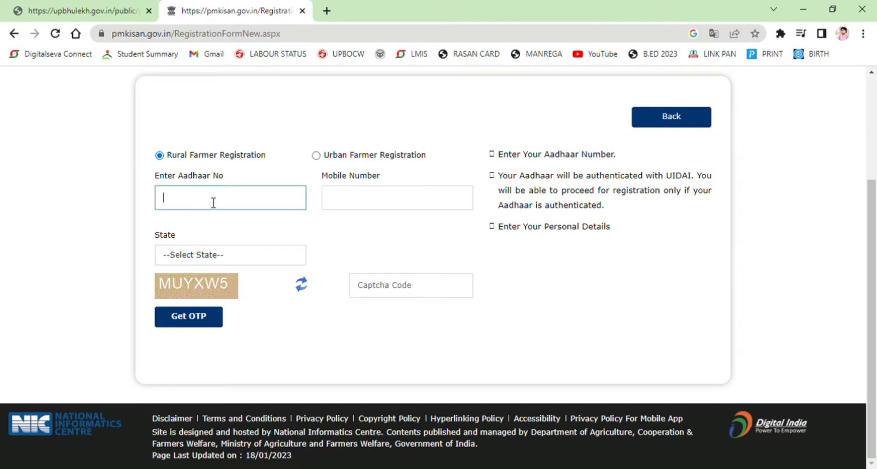
left_click(357, 202)
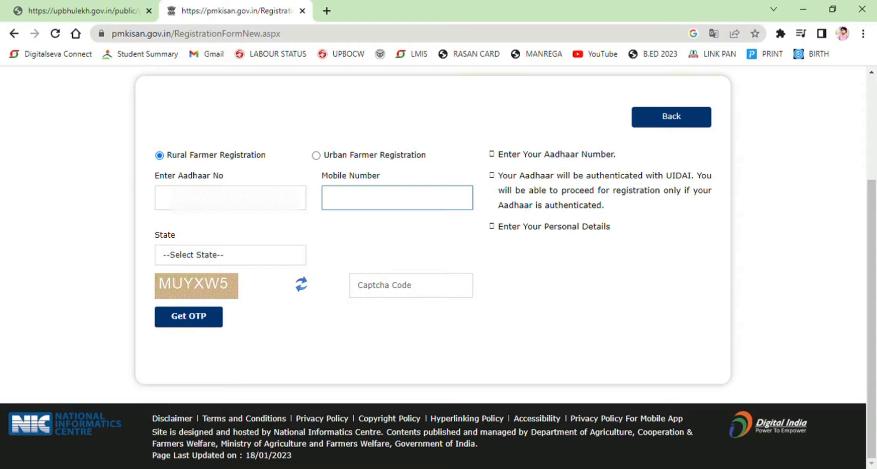
left_click(219, 198)
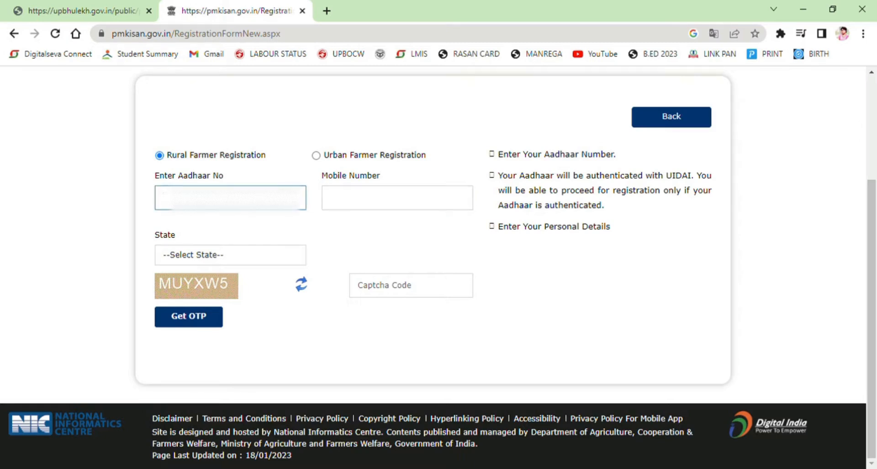
type("60")
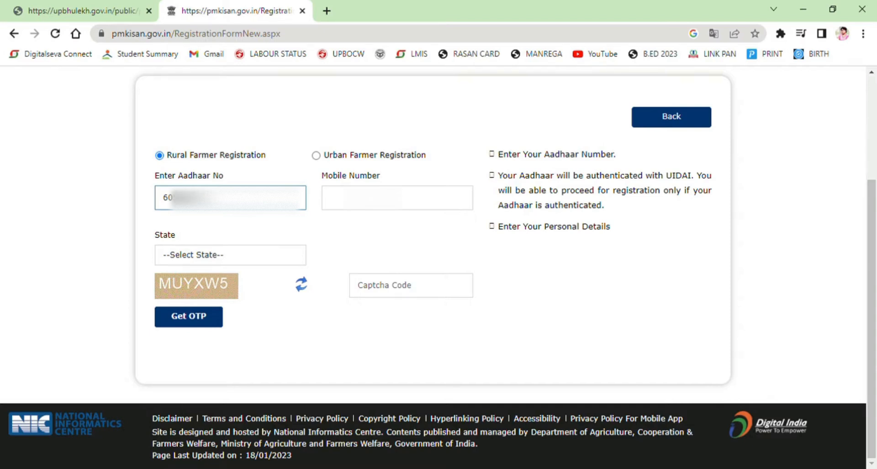
left_click(394, 288)
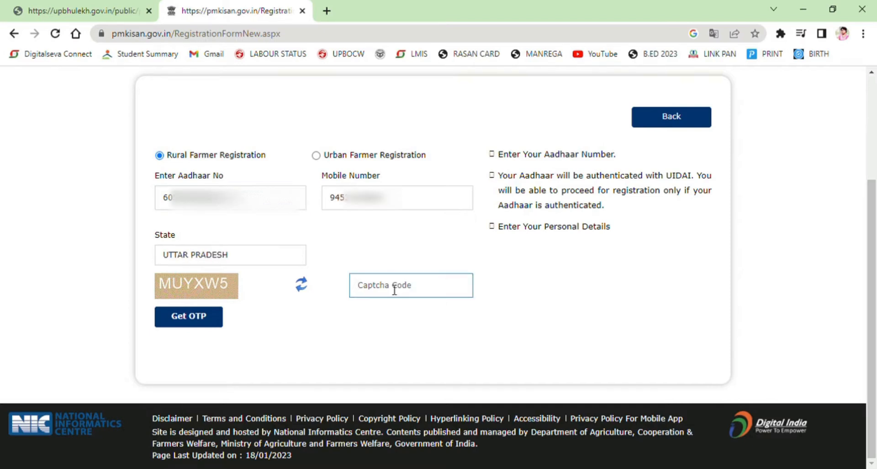
type("MUYXW5")
Request an OTP, then submit the received mobile OTP with the captcha code
left_click(194, 322)
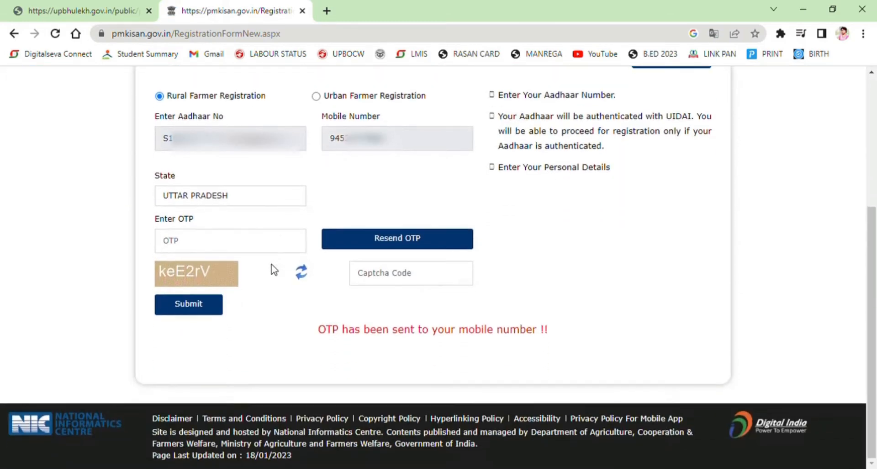
left_click(189, 245)
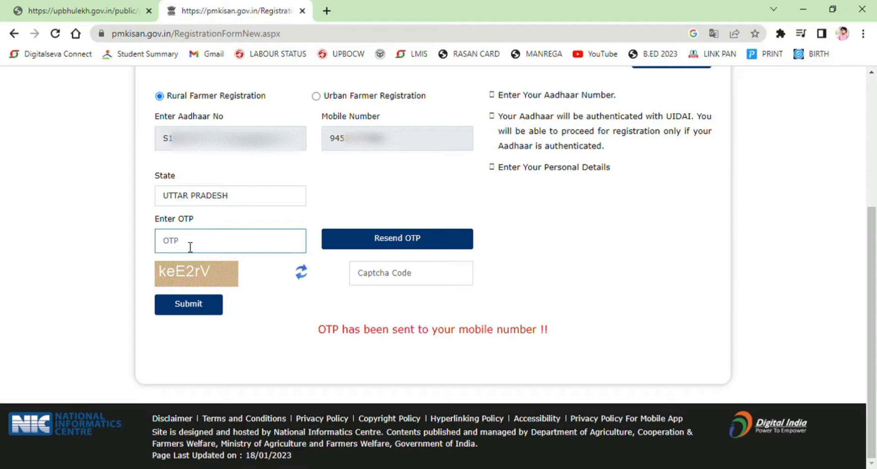
left_click(392, 277)
type("keE2rV")
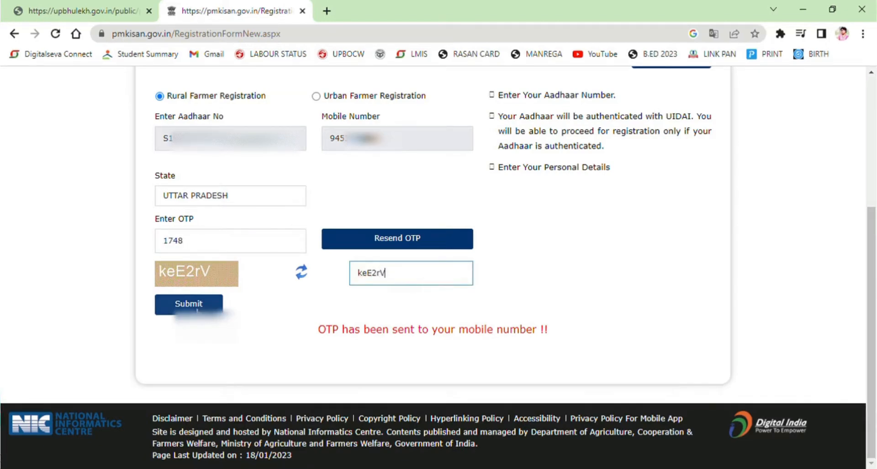
left_click(188, 304)
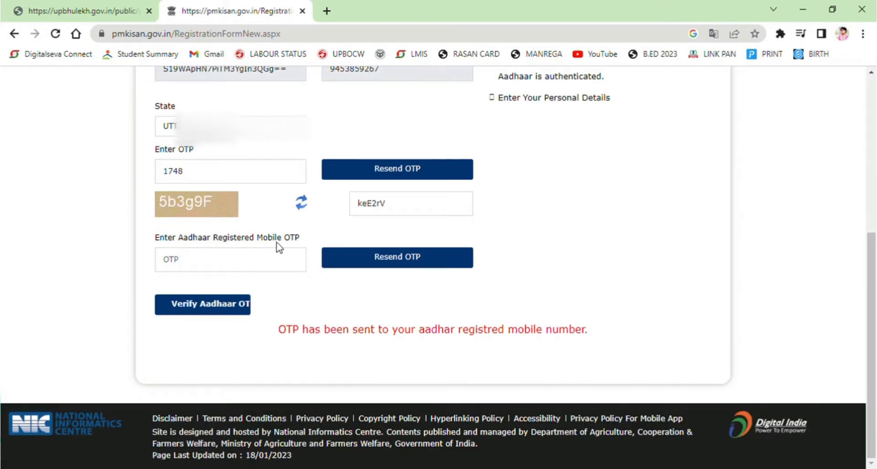
Enter the Aadhaar-registered mobile OTP and attempt Verify Aadhaar OTP
left_click(256, 270)
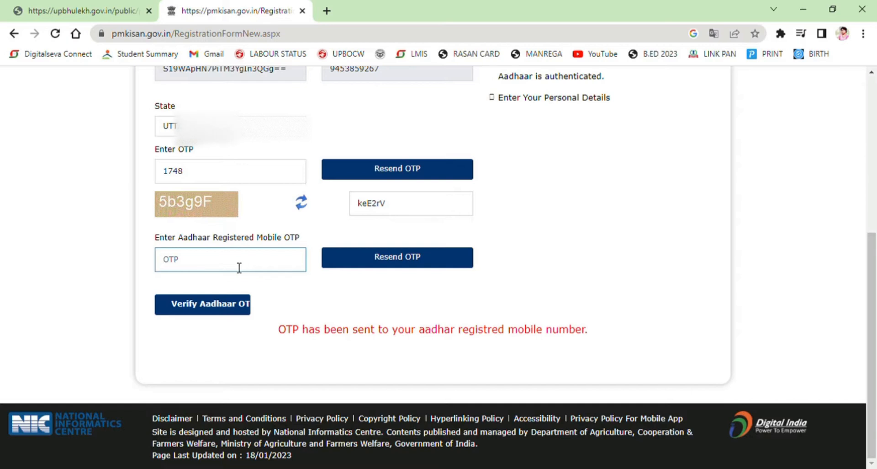
left_click(239, 307)
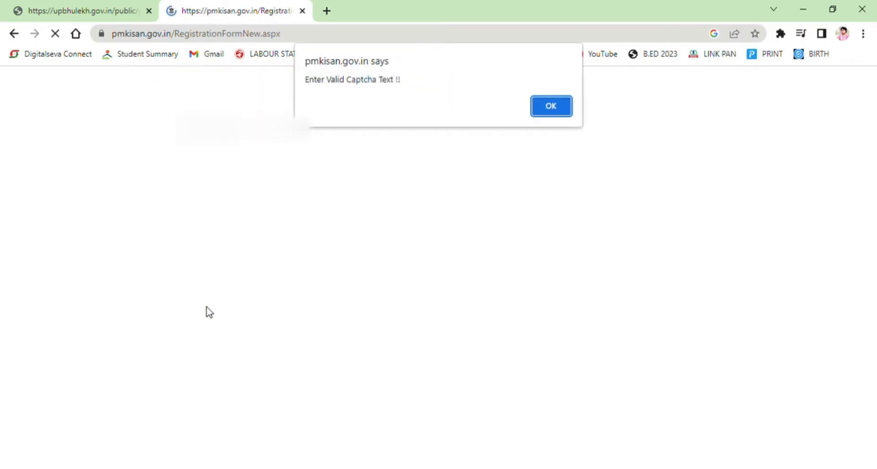
Dismiss the invalid-captcha alert, enter a fresh captcha, and verify the Aadhaar OTP
left_click(553, 106)
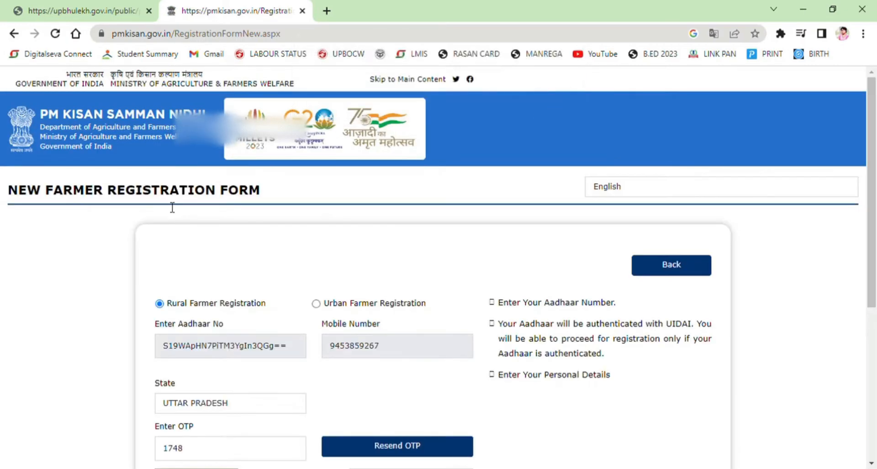
scroll(172, 207, "down", 5)
left_click(399, 224)
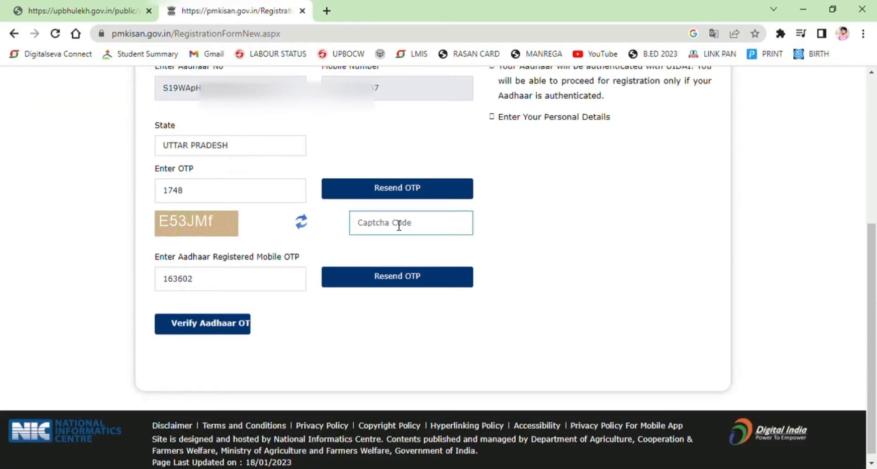
type("E53JMf")
left_click(186, 326)
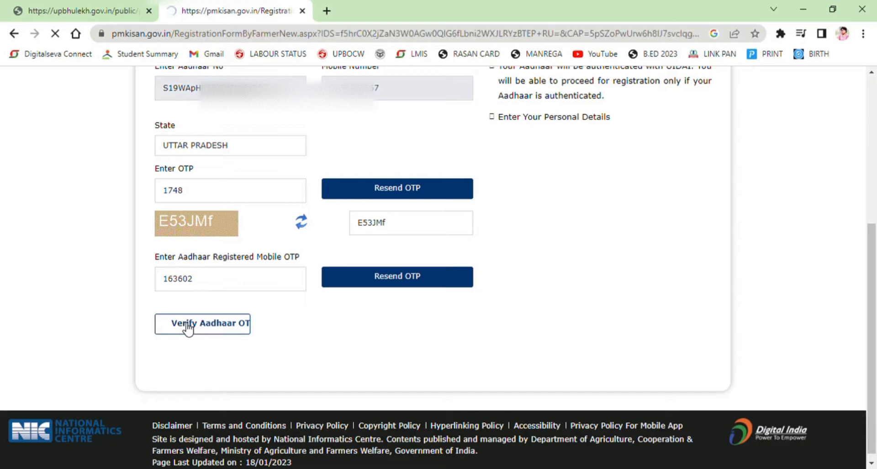
scroll(342, 274, "down", 1)
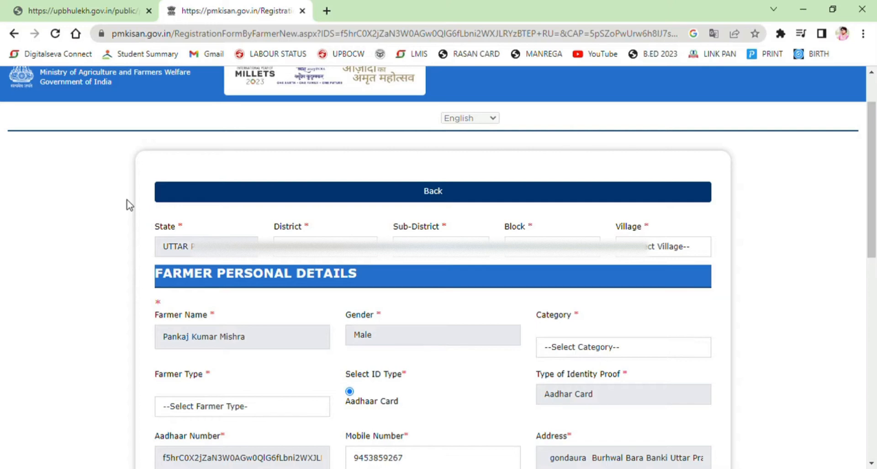
Set the farmer's location with block RAMNAGAR and village Gondaura
scroll(49, 324, "up", 2)
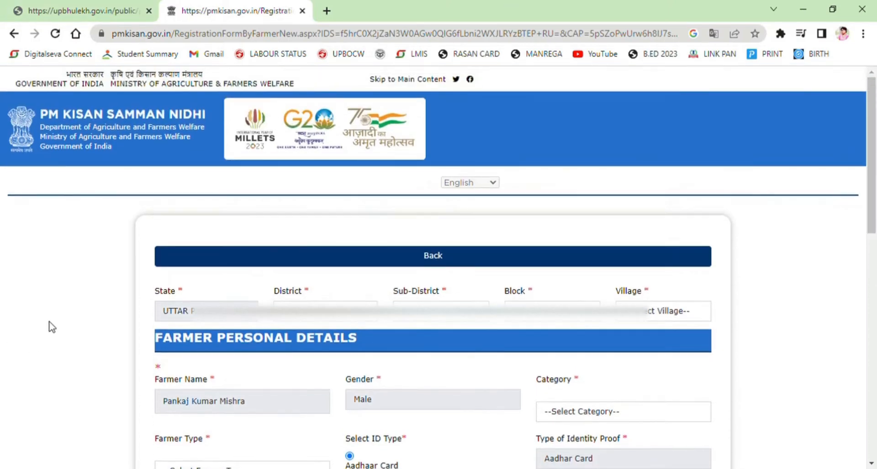
left_click(369, 320)
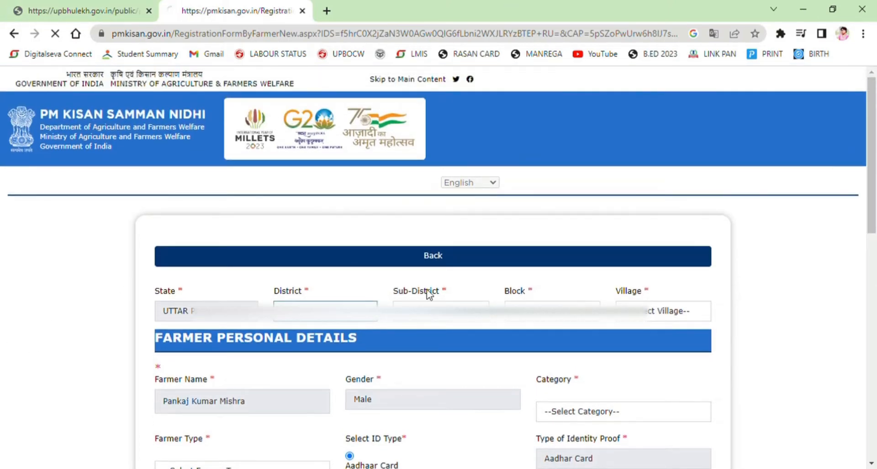
left_click(457, 319)
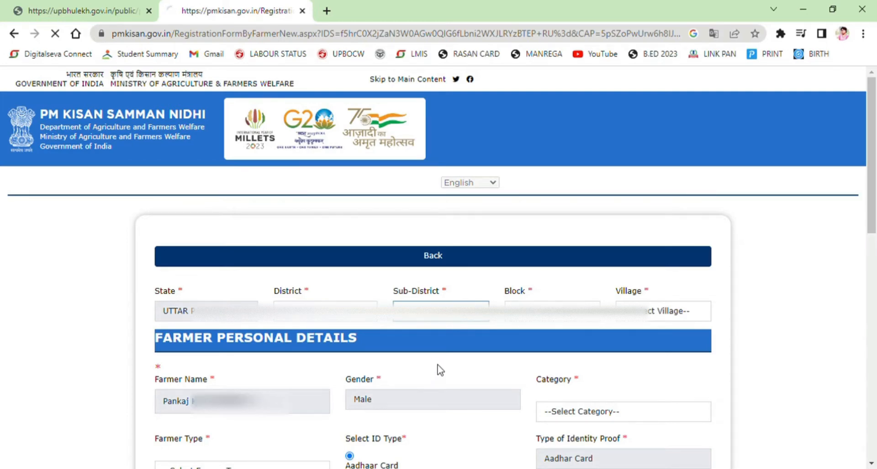
scroll(580, 324, "down", 1)
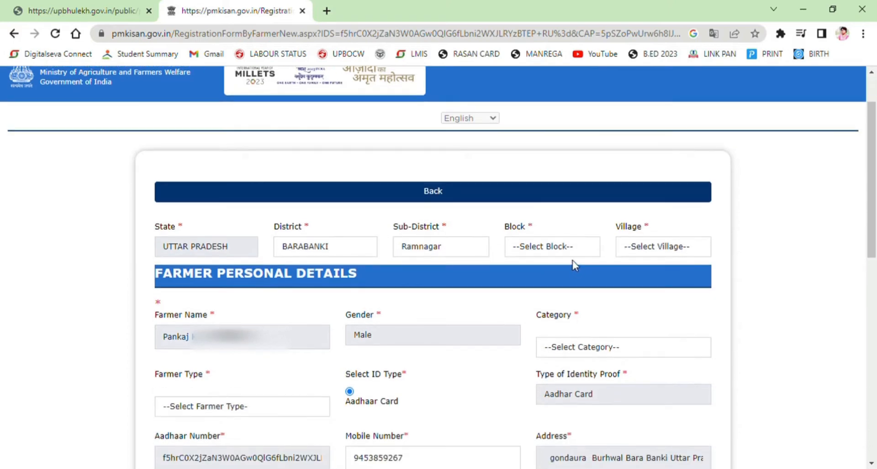
left_click(557, 252)
left_click(550, 384)
left_click(660, 251)
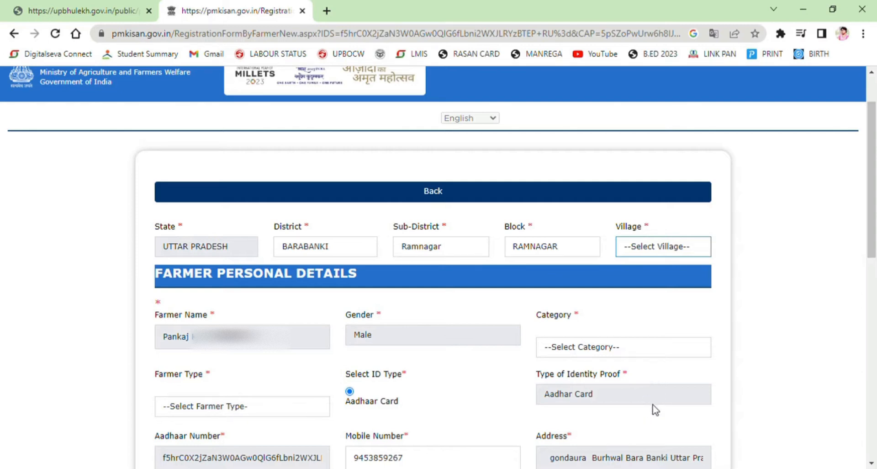
left_click(652, 319)
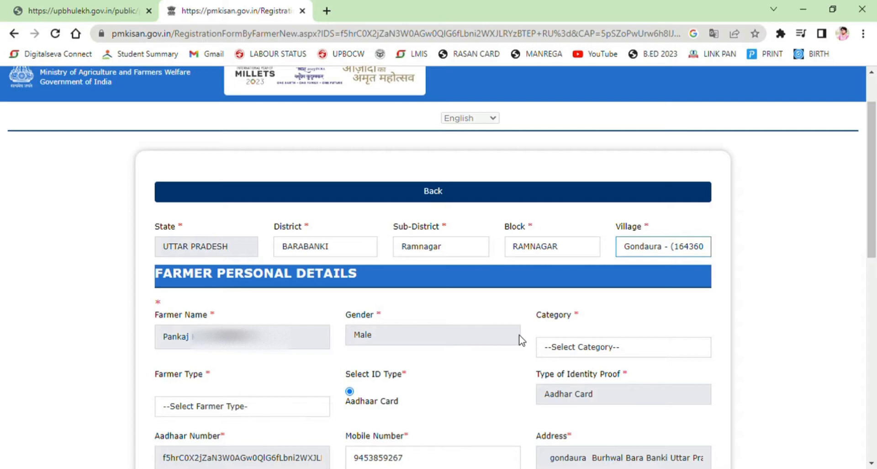
Set Category to General/Others and Farmer Type to Small (1-2Ha)
scroll(592, 338, "down", 3)
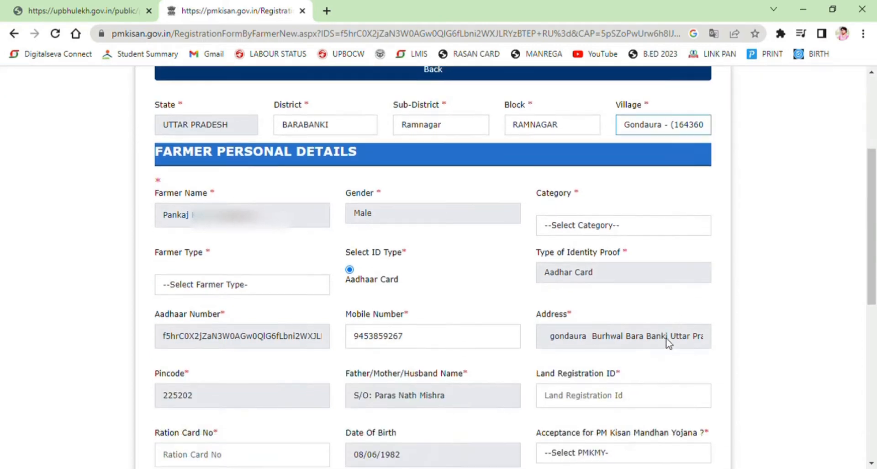
left_click(593, 217)
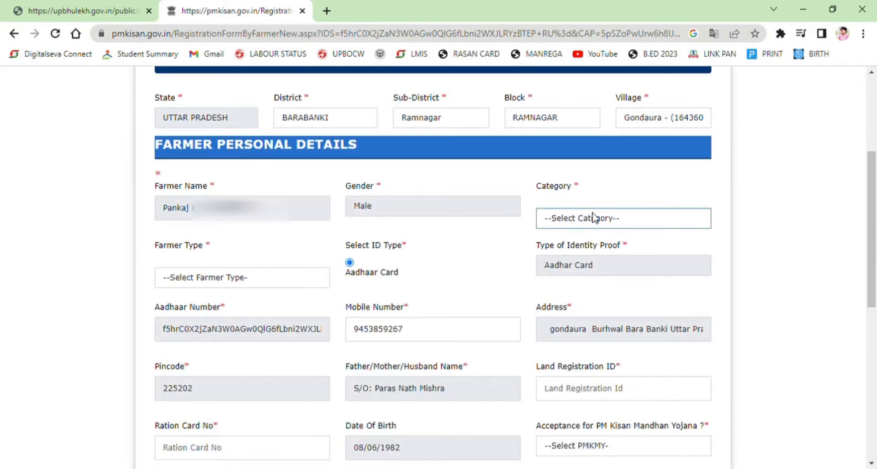
left_click(583, 246)
scroll(502, 262, "down", 1)
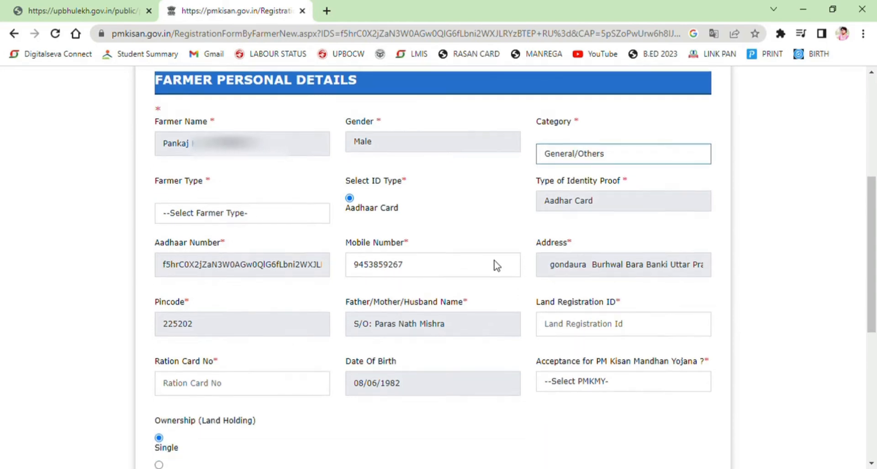
left_click(204, 218)
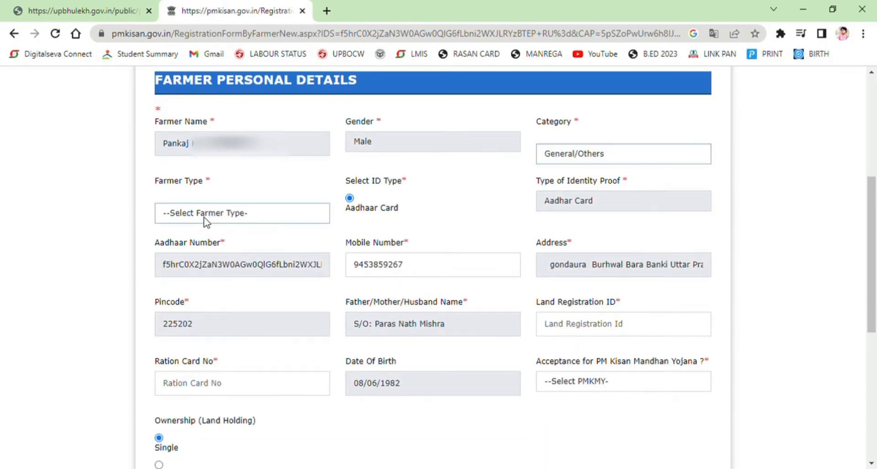
left_click(208, 248)
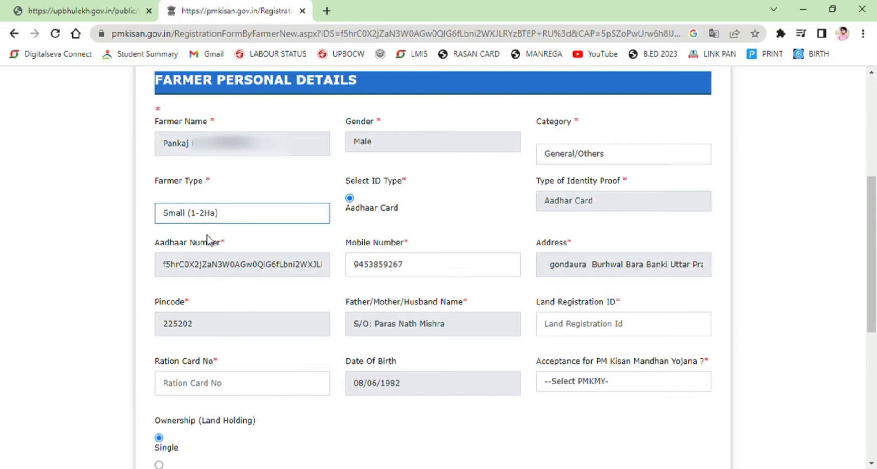
scroll(392, 231, "down", 2)
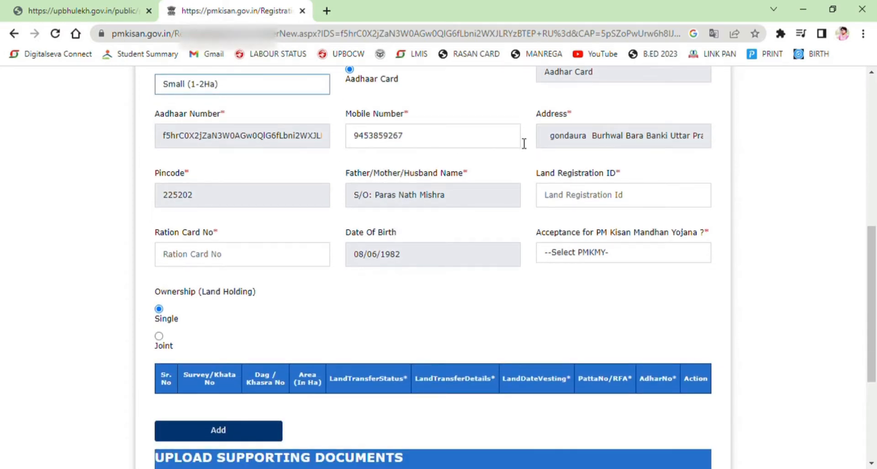
Set the Land Registration ID to 126 after checking the Bhulekh land record
left_click(577, 202)
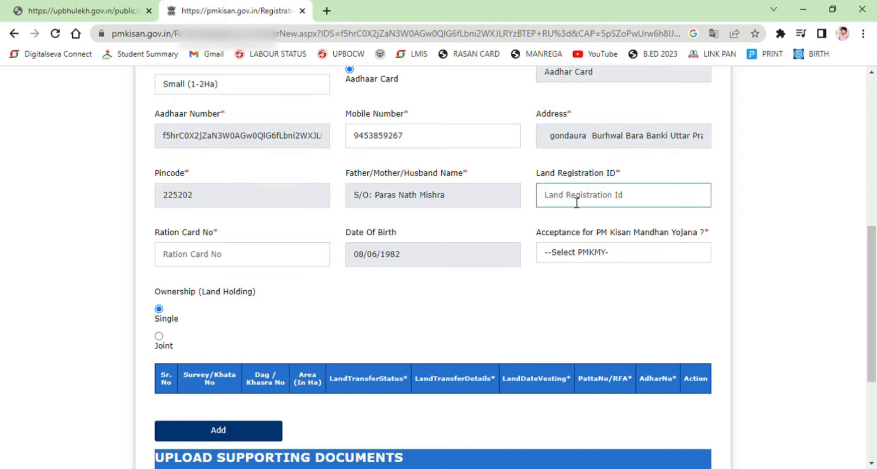
type("000083")
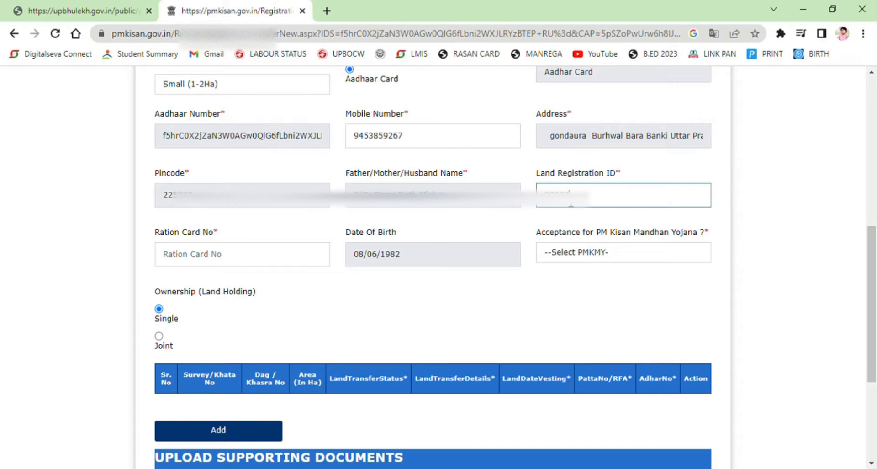
left_click(82, 11)
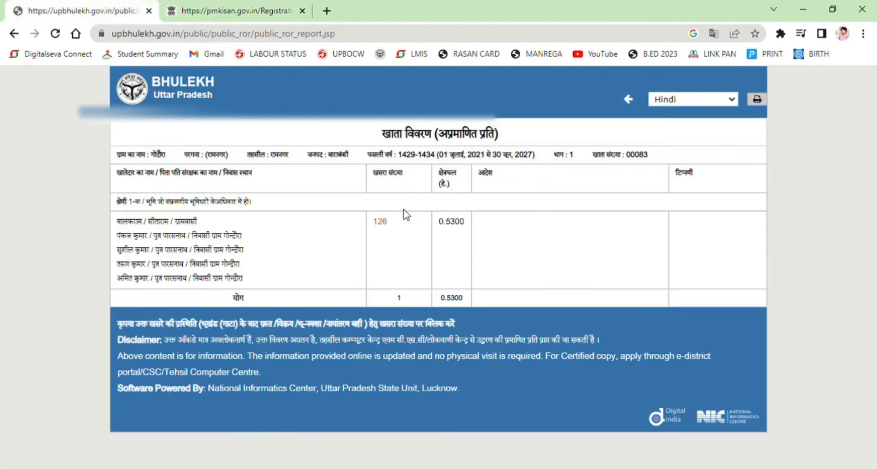
left_click(261, 11)
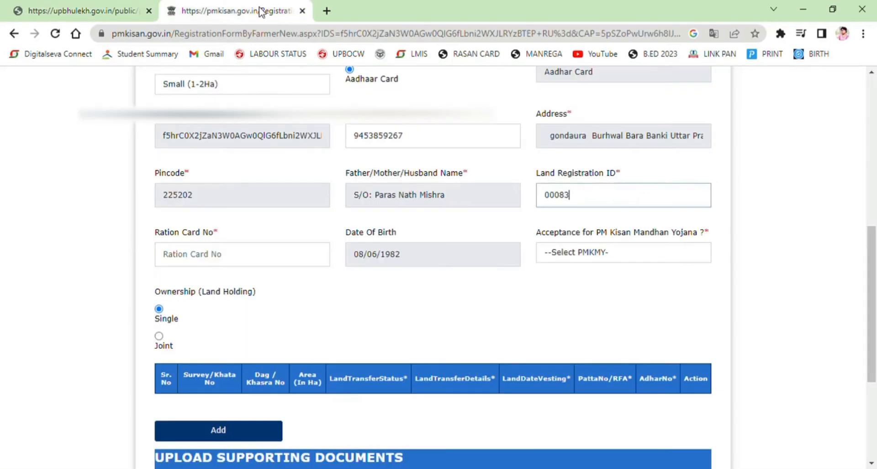
double_click(621, 199)
type("126")
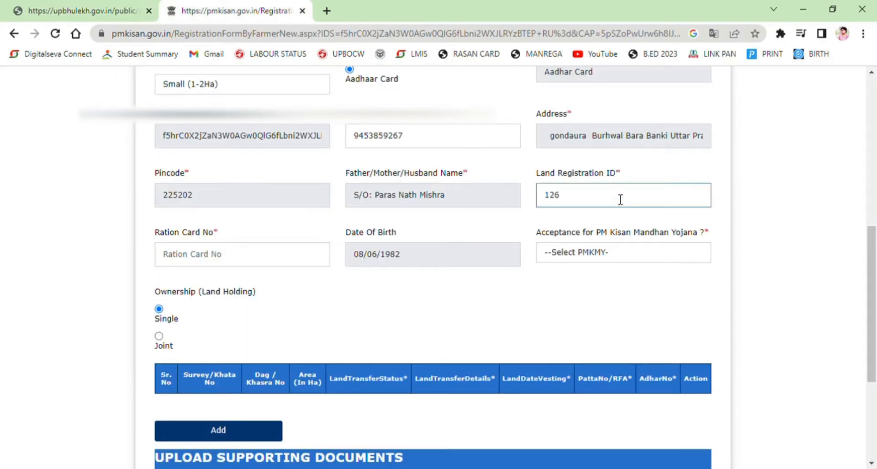
left_click(518, 285)
scroll(568, 239, "down", 3)
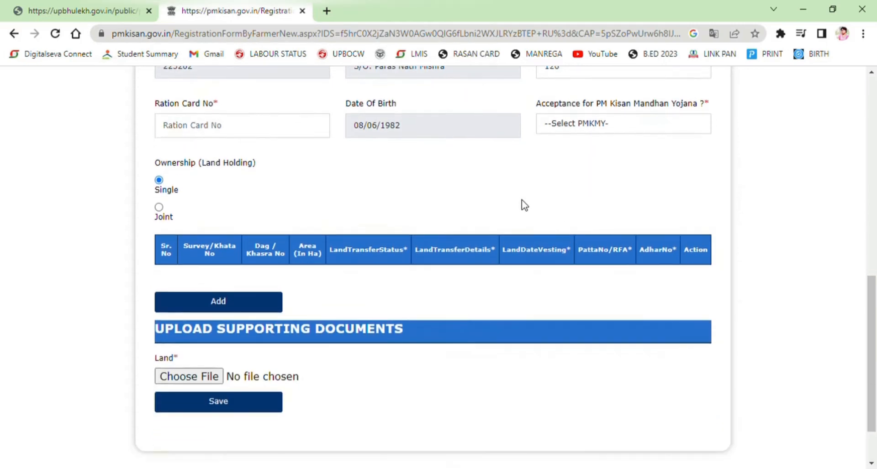
Enter the farmer's ration card number and accept PM Kisan Mandhan Yojana with Yes
left_click(204, 130)
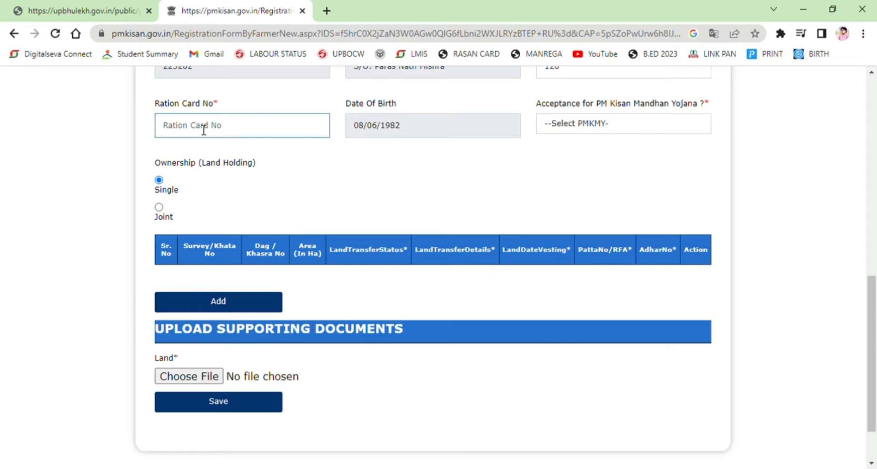
left_click(634, 127)
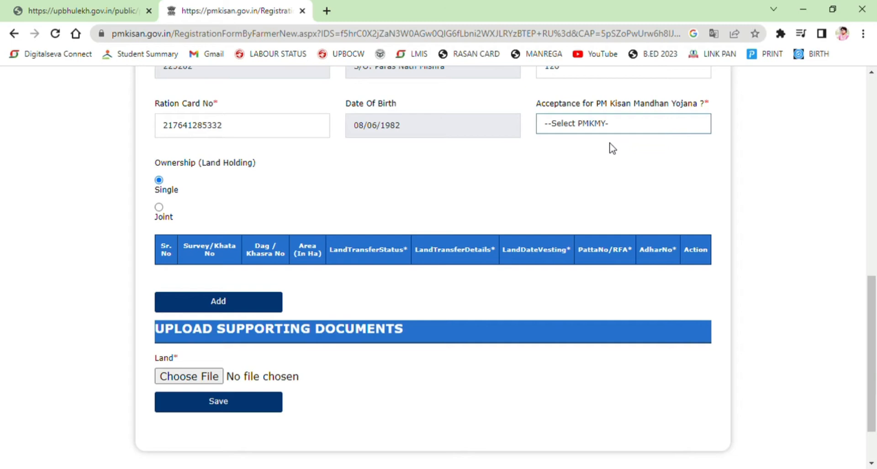
left_click(567, 149)
Add a land holding entry with Survey/Khata No 00083 and Dag/Khasra No 126
scroll(542, 146, "down", 1)
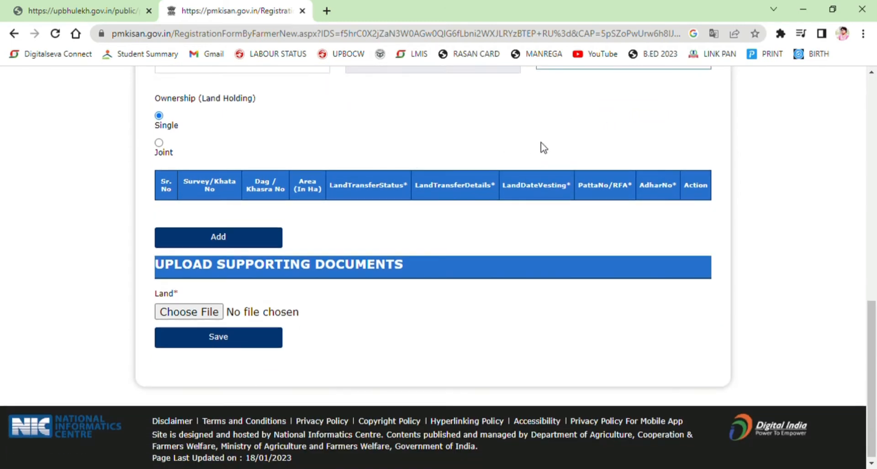
scroll(548, 146, "up", 2)
scroll(199, 237, "down", 3)
left_click(224, 235)
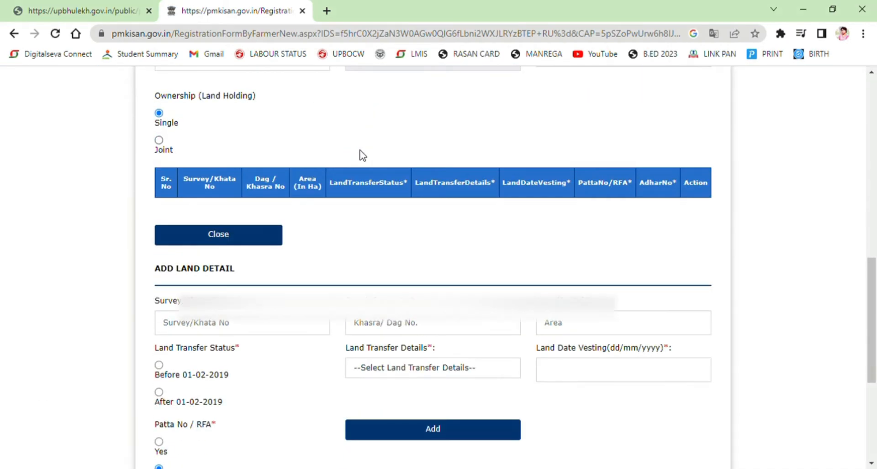
scroll(361, 173, "down", 4)
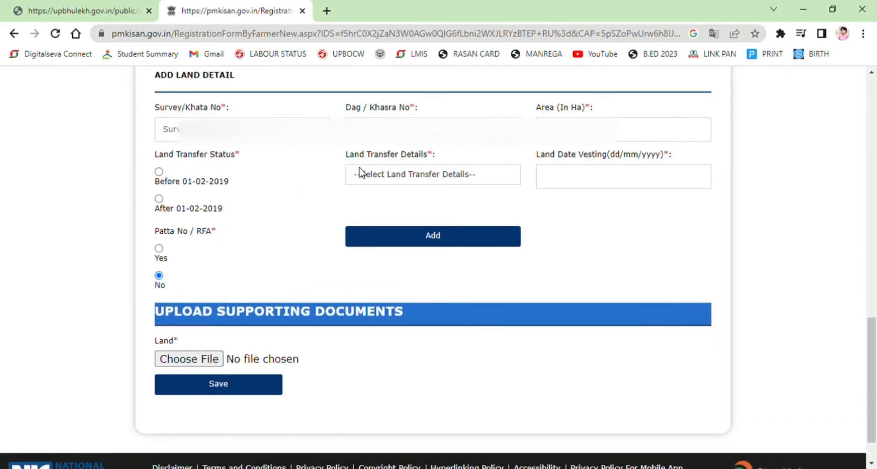
left_click(187, 140)
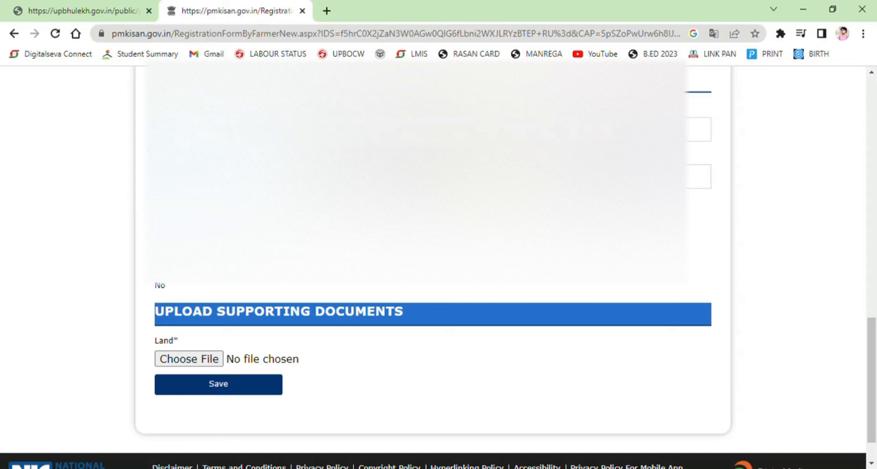
left_click(105, 10)
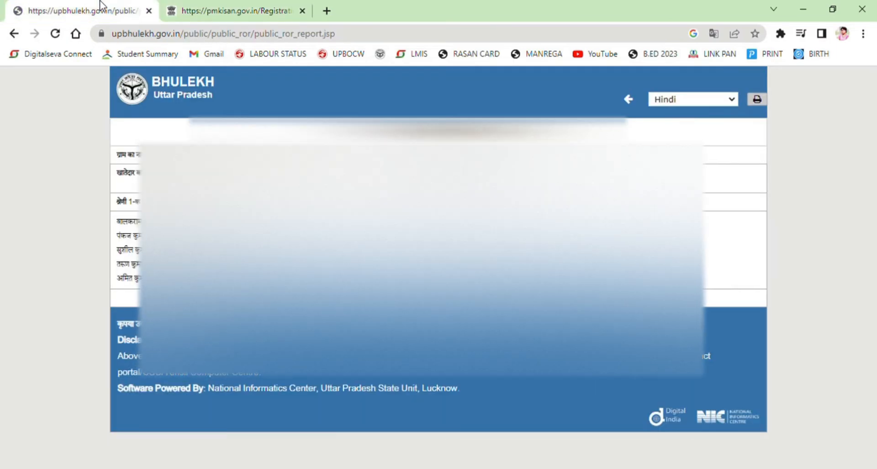
left_click(229, 10)
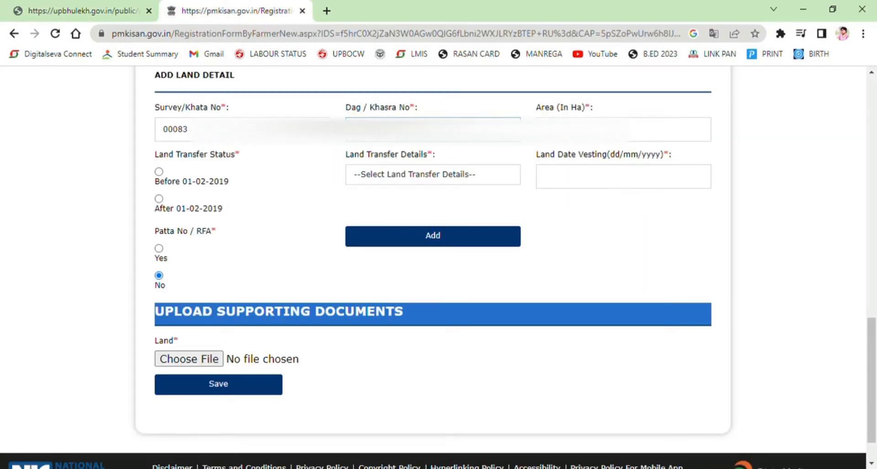
Look up the plot area in the Bhulekh land record for the Area field
left_click(569, 144)
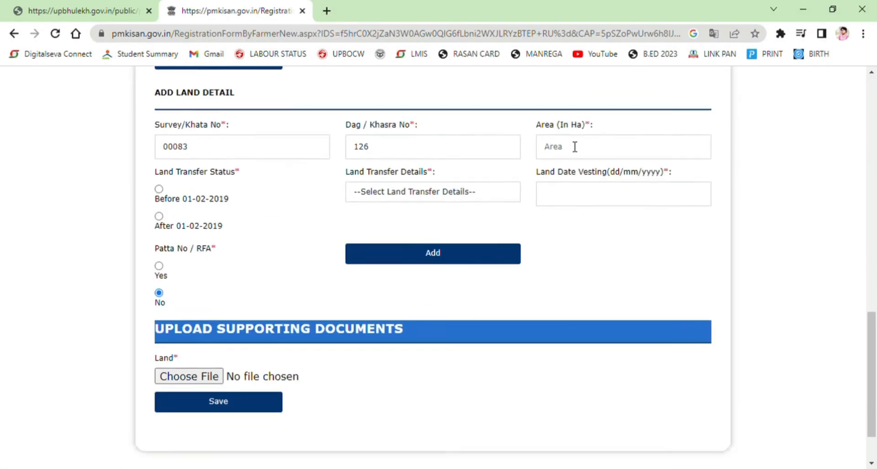
left_click(574, 133)
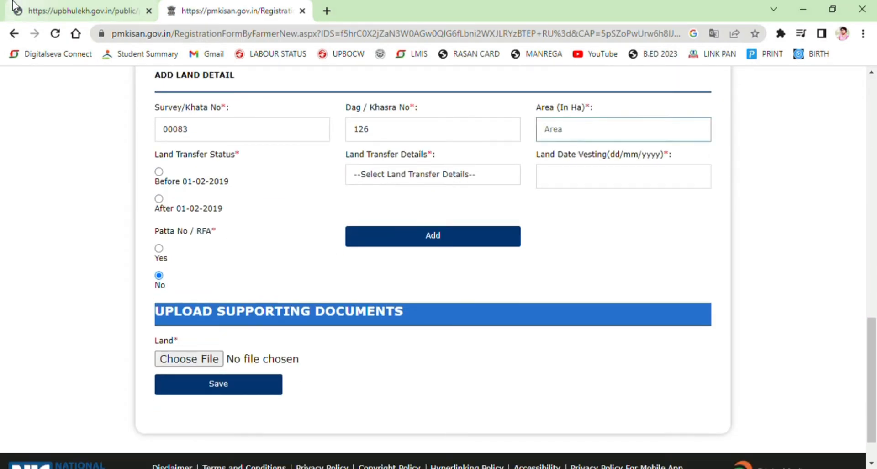
left_click(82, 10)
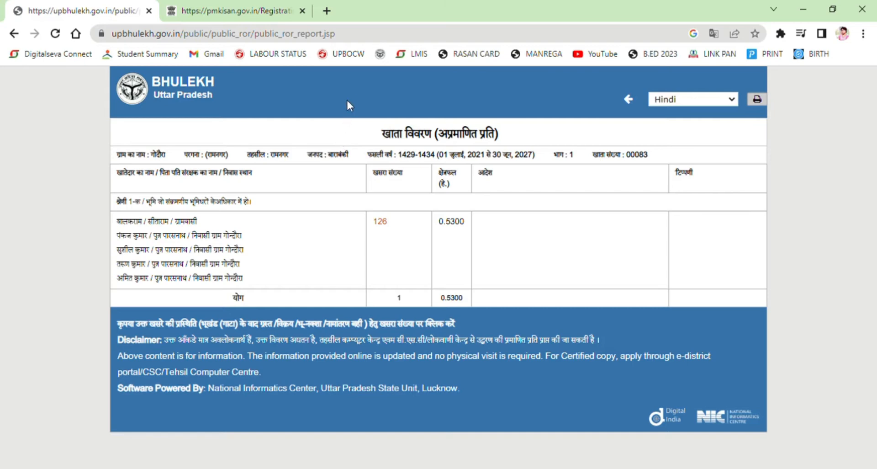
left_click(296, 11)
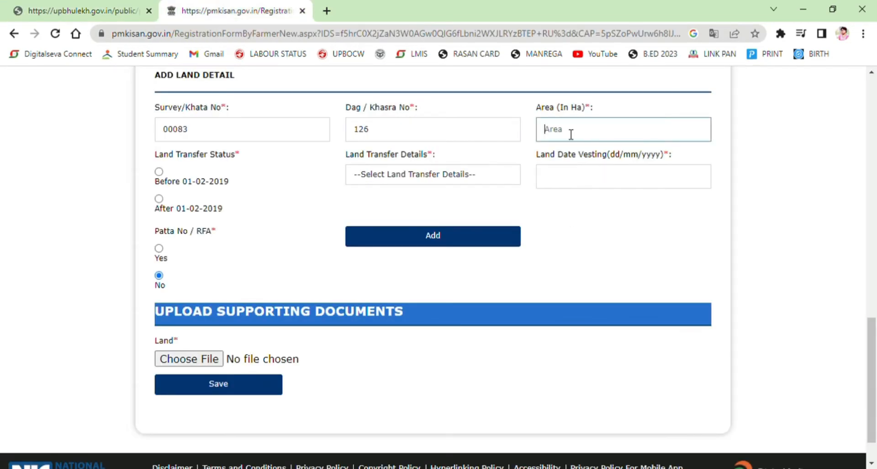
Enter area 0.530 ha with the transfer details, add the parcel, and set the vesting date
type("0.530")
left_click(159, 172)
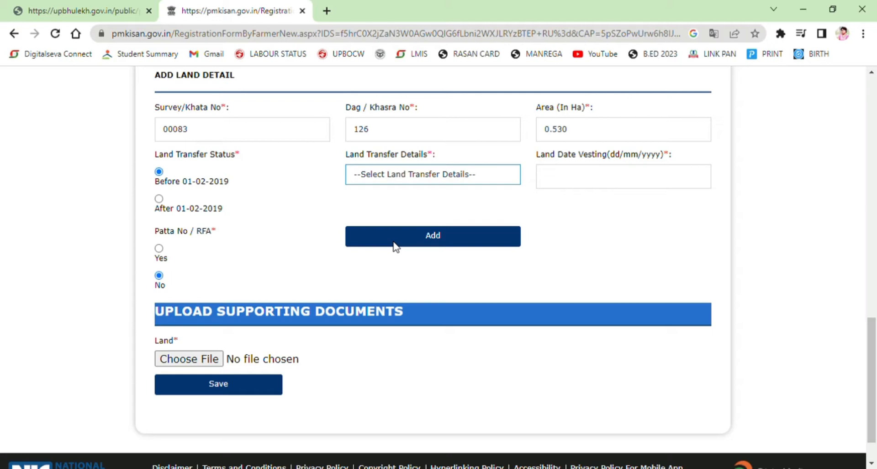
left_click(395, 247)
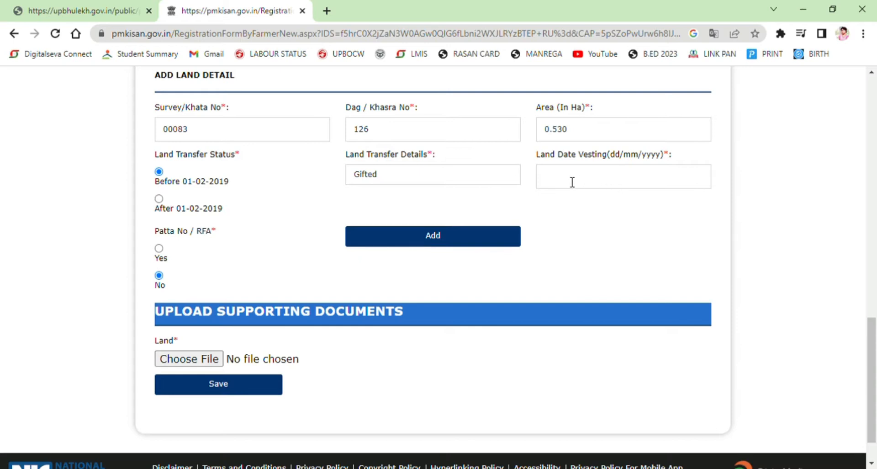
left_click(553, 182)
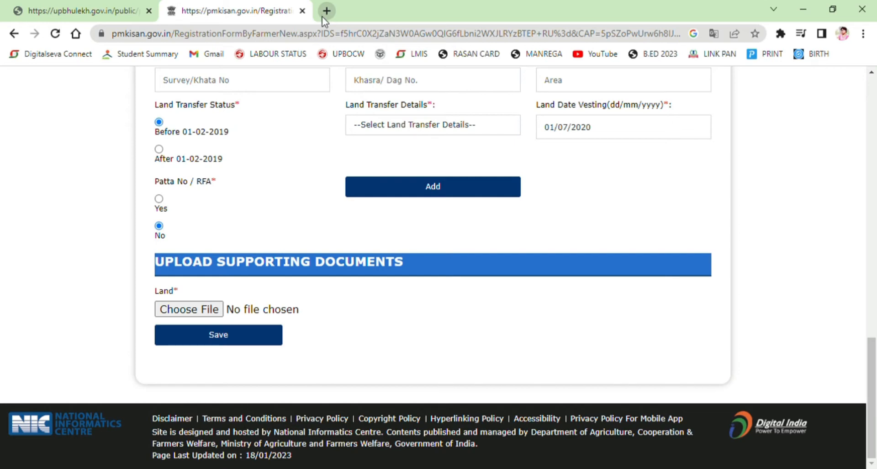
left_click(803, 9)
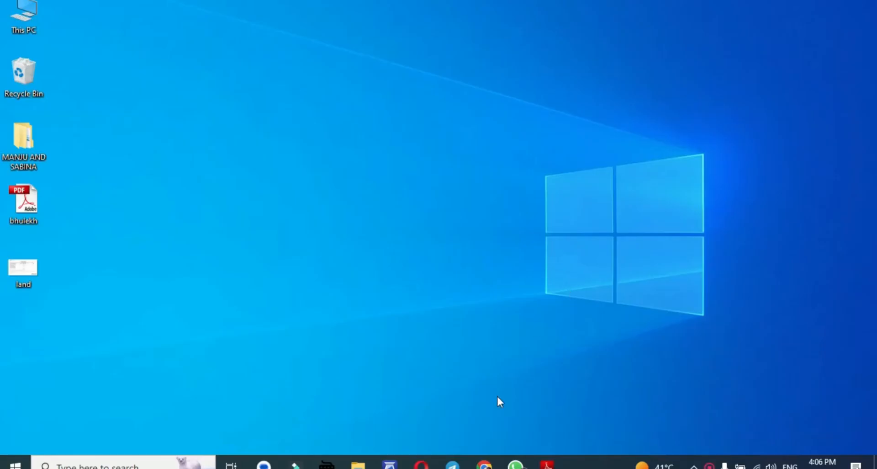
left_click(485, 465)
left_click(199, 297)
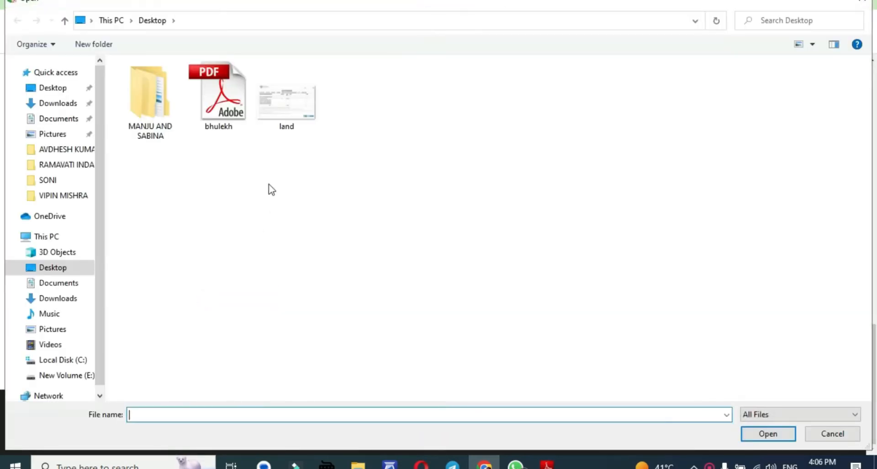
double_click(297, 86)
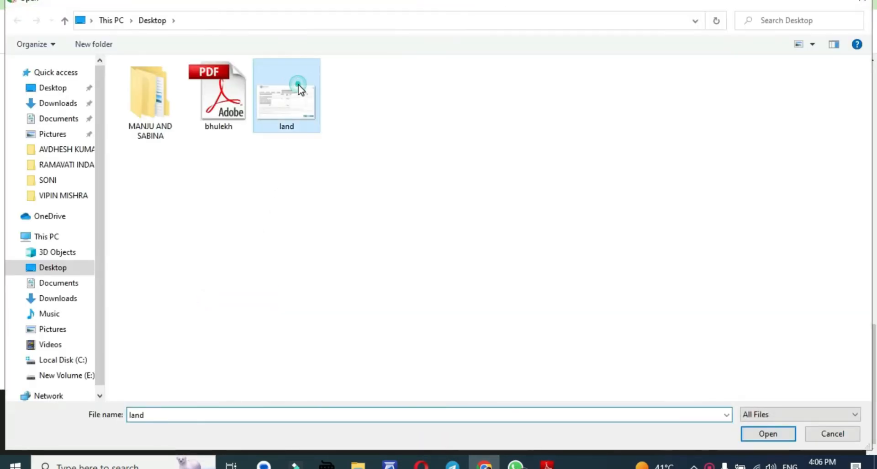
left_click(226, 321)
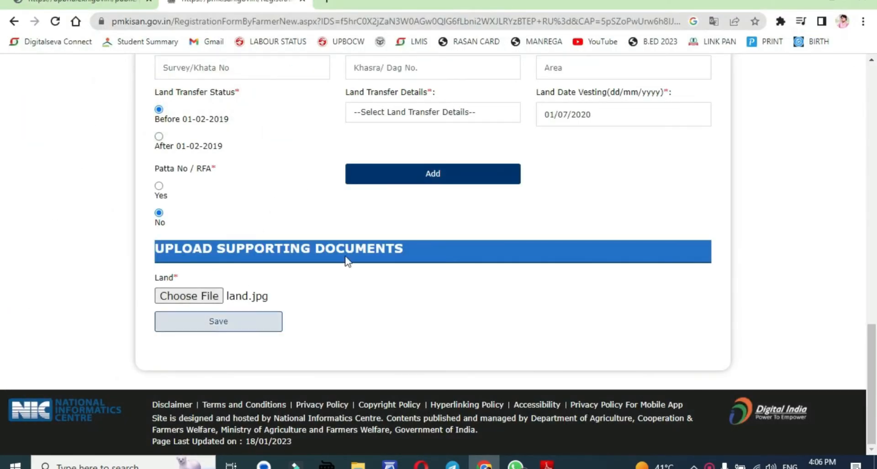
scroll(362, 140, "up", 3)
scroll(379, 158, "down", 14)
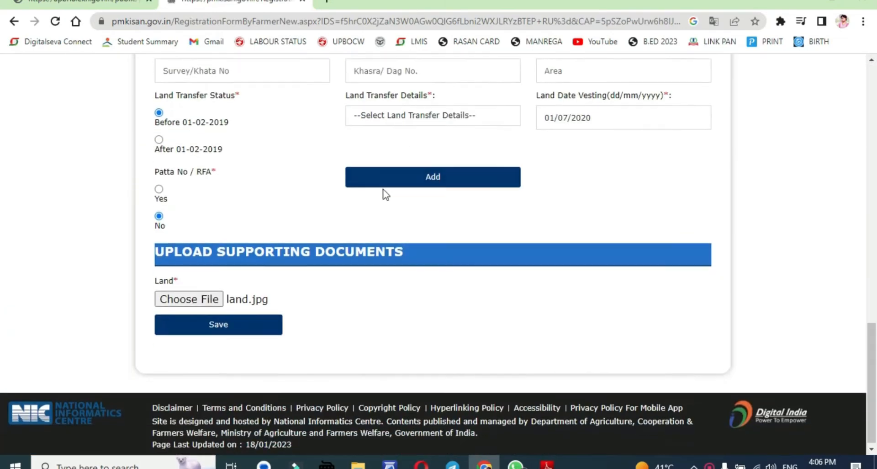
left_click(232, 323)
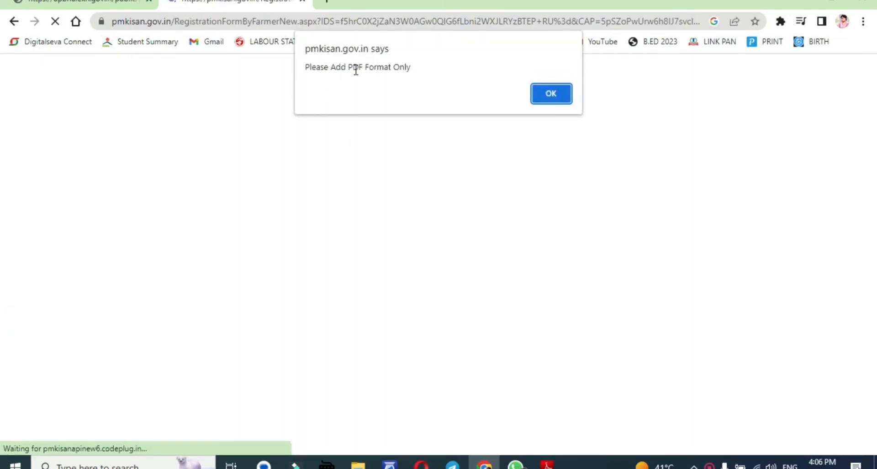
left_click(551, 93)
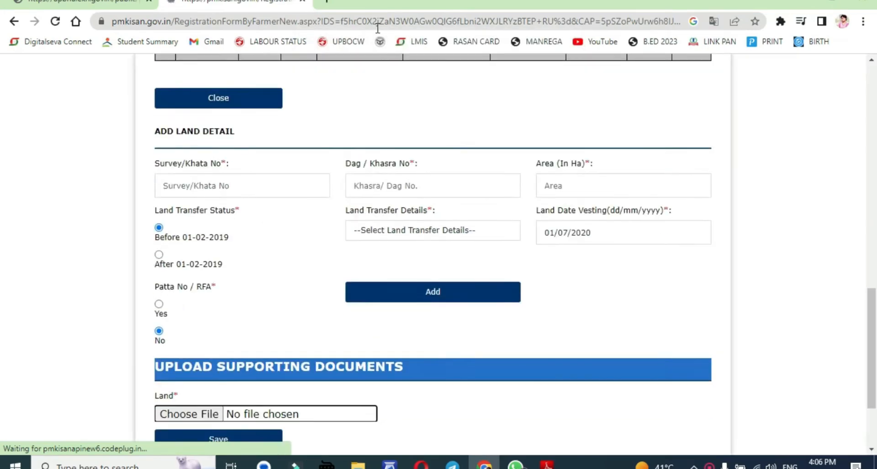
Search for 'jpg to pdf' in a new tab and open iLovePDF's JPG to PDF converter
left_click(325, 5)
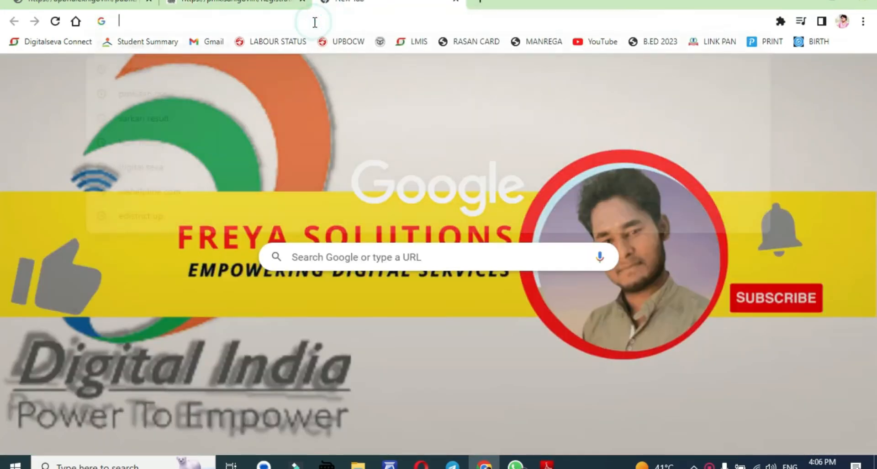
left_click(314, 22)
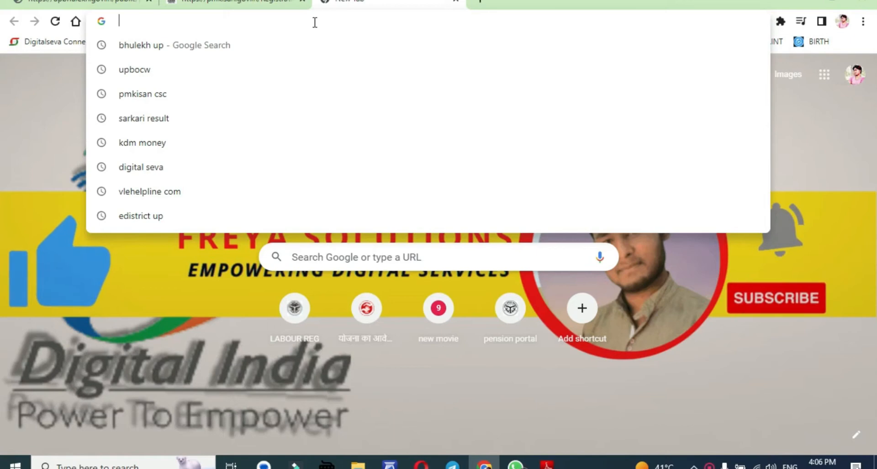
type("jpg")
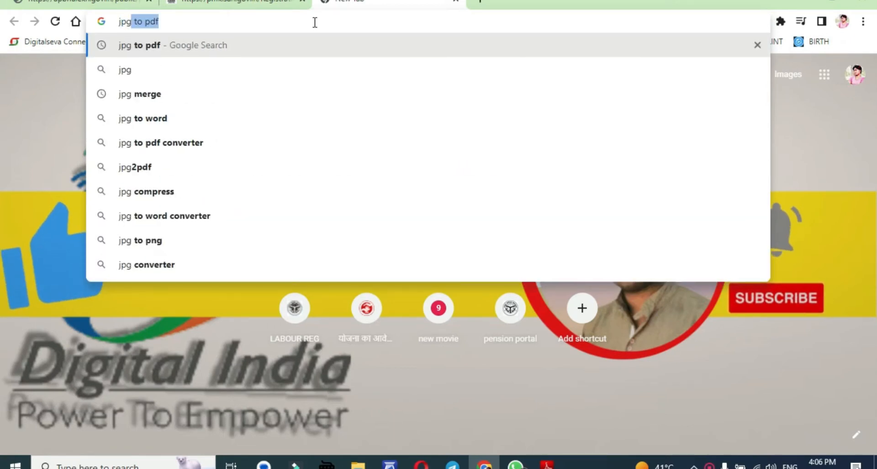
key("Return")
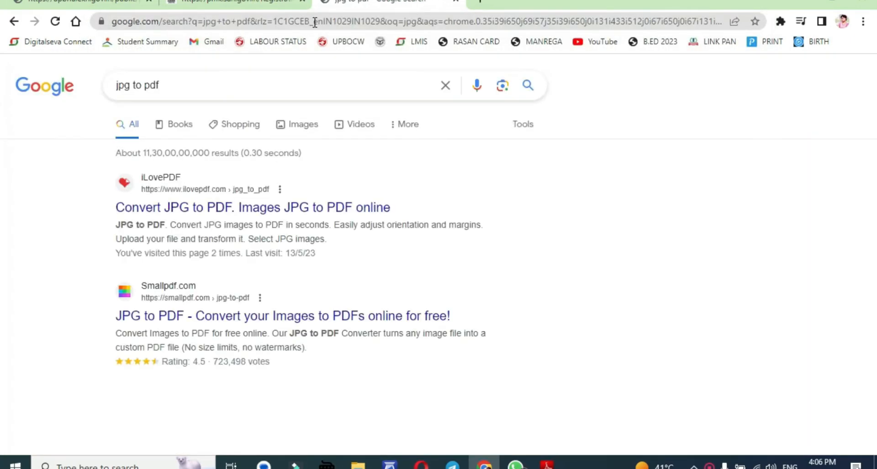
left_click(233, 205)
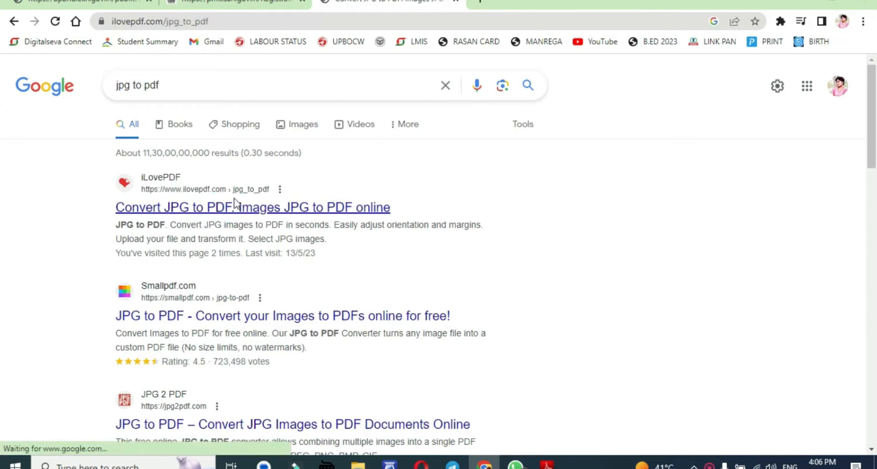
Load the land image, convert it to PDF, and save it to the desktop as land.pdf
left_click(410, 218)
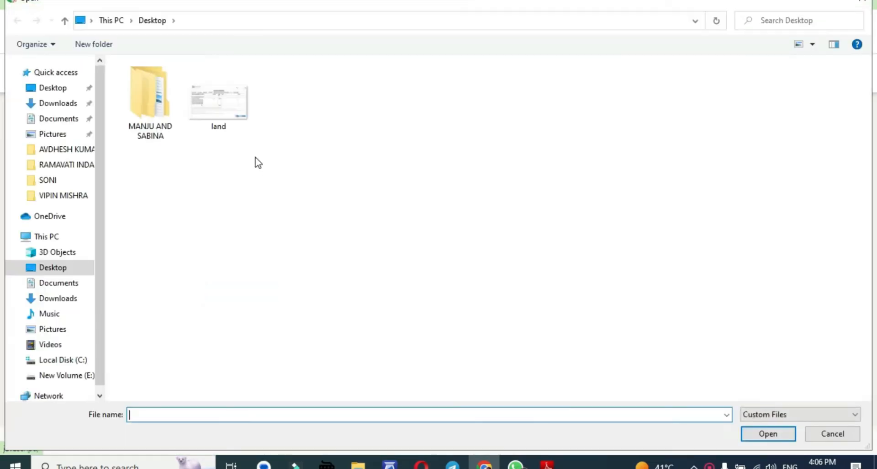
left_click(235, 107)
double_click(235, 107)
left_click(713, 411)
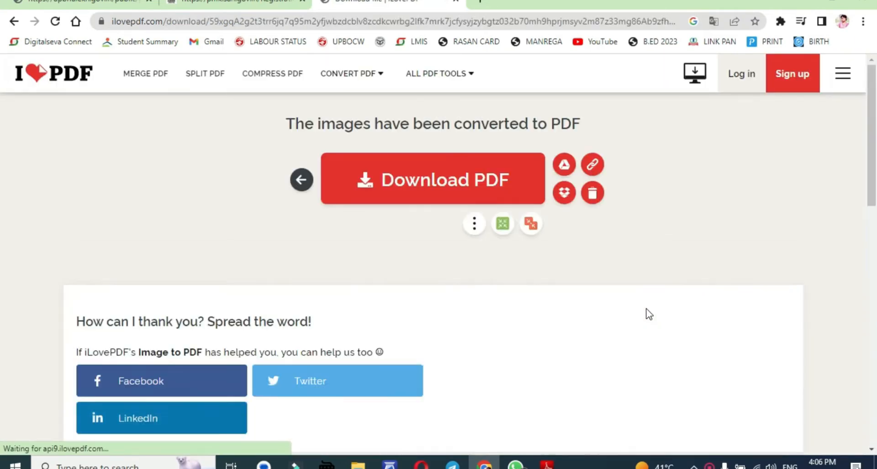
left_click(445, 178)
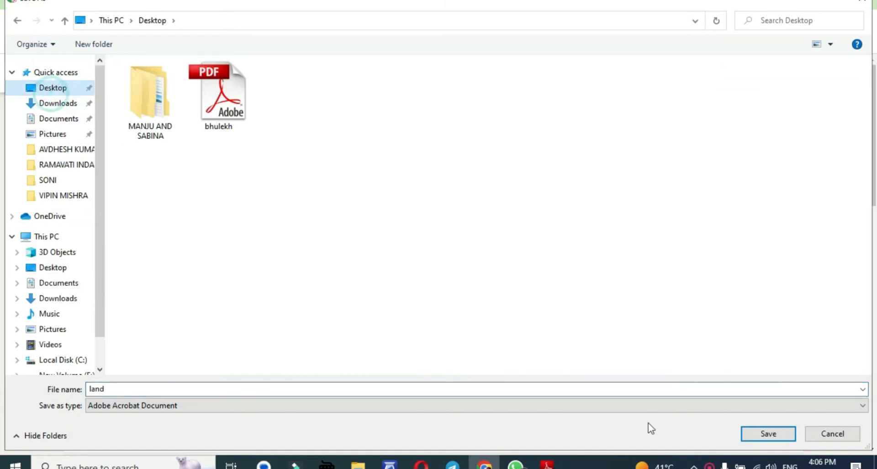
left_click(750, 434)
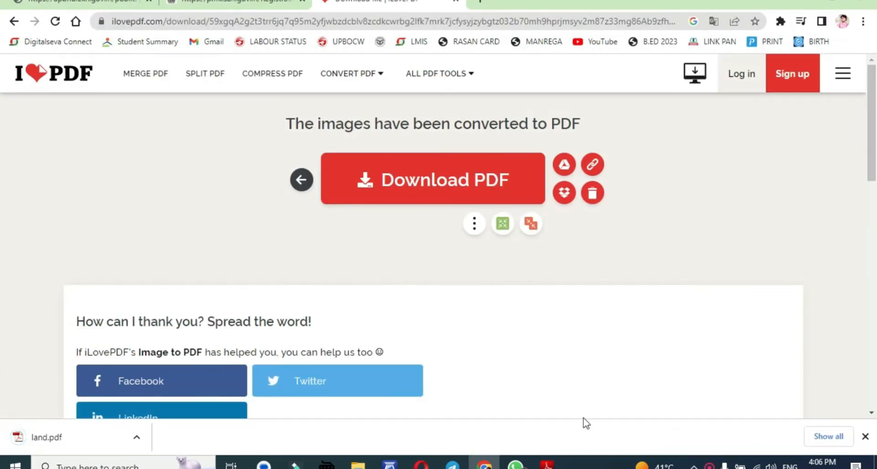
Back on the registration form, attach land.pdf as the land document and save it
left_click(214, 6)
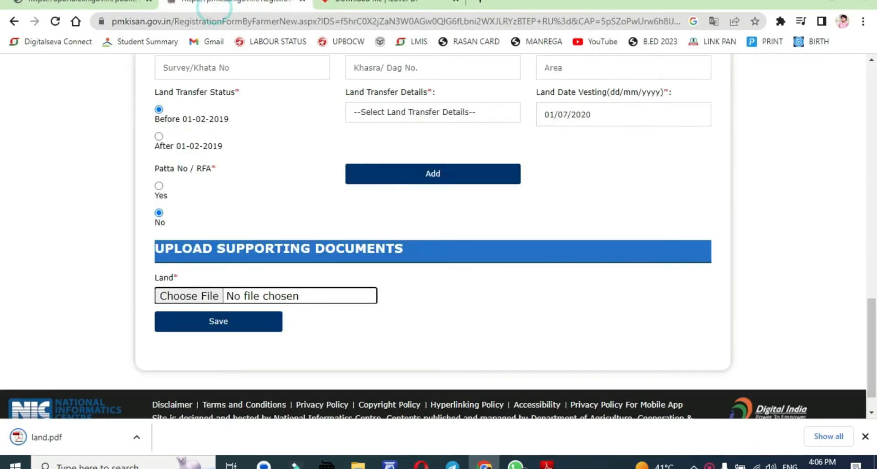
left_click(214, 321)
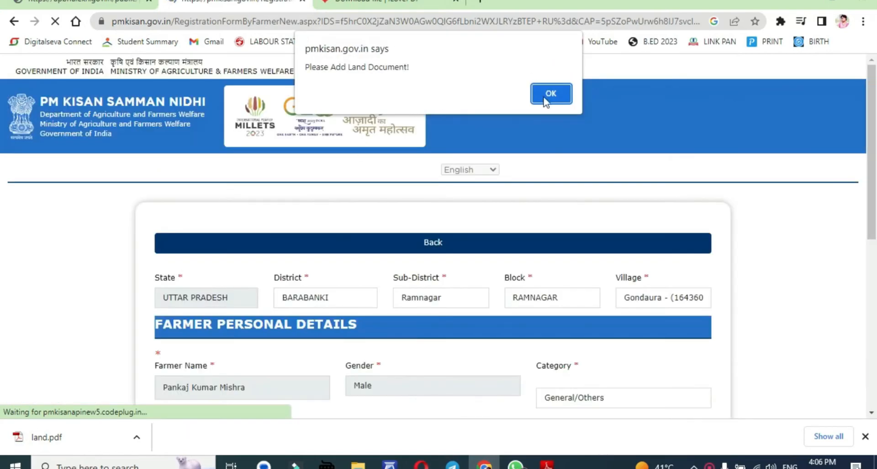
left_click(537, 101)
scroll(251, 356, "down", 10)
left_click(197, 297)
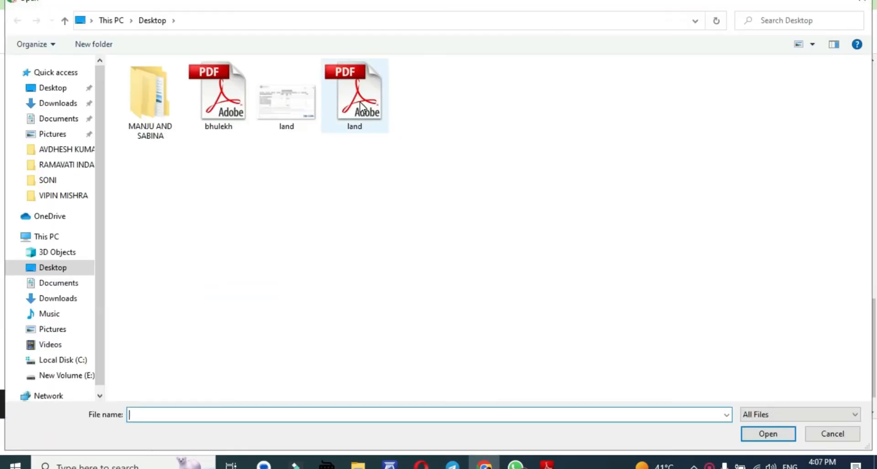
double_click(361, 105)
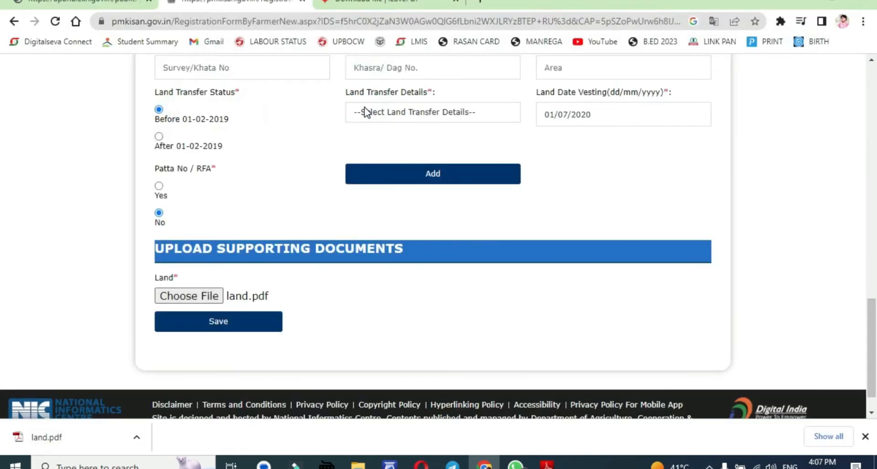
left_click(218, 321)
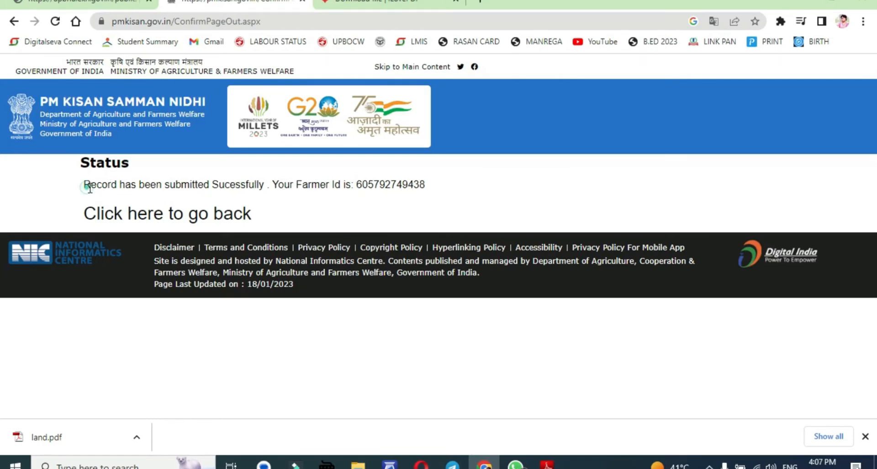
Highlight the submission status and Farmer Id line, then close the iLovePDF tab
left_click_drag(89, 188, 435, 189)
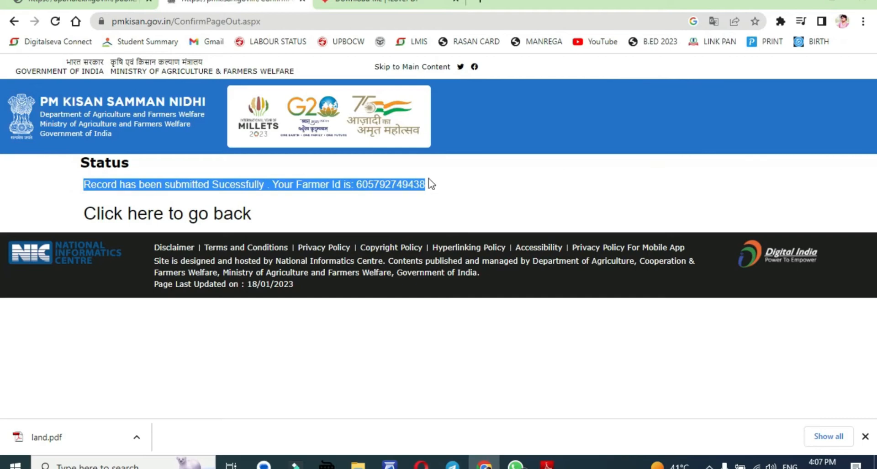
left_click(454, 2)
left_click(84, 2)
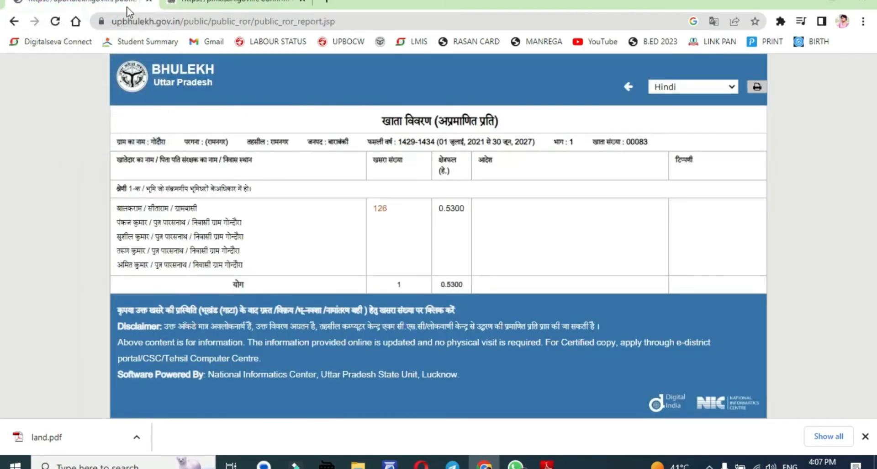
left_click(219, 7)
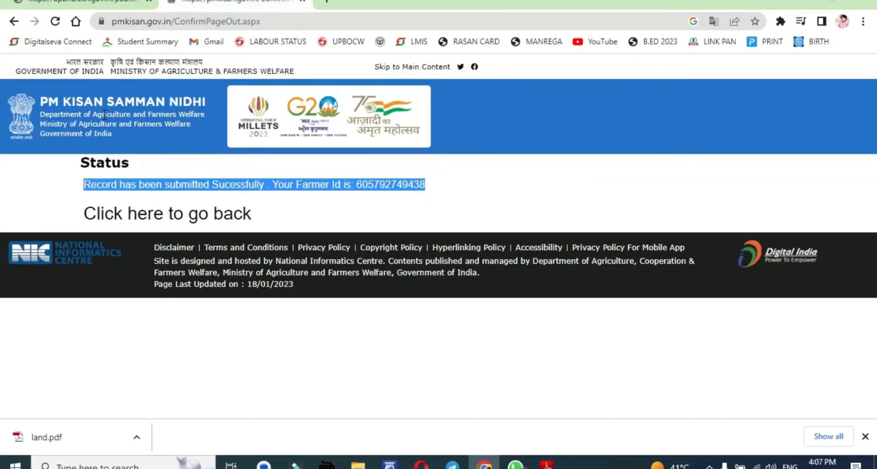
Navigate back to the filled registration form past the PDF-only alert, then select the address bar
left_click(166, 215)
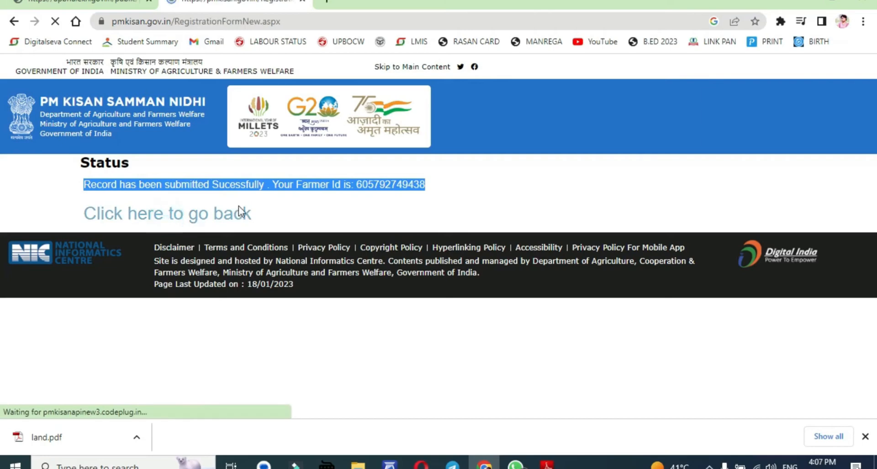
scroll(327, 274, "down", 4)
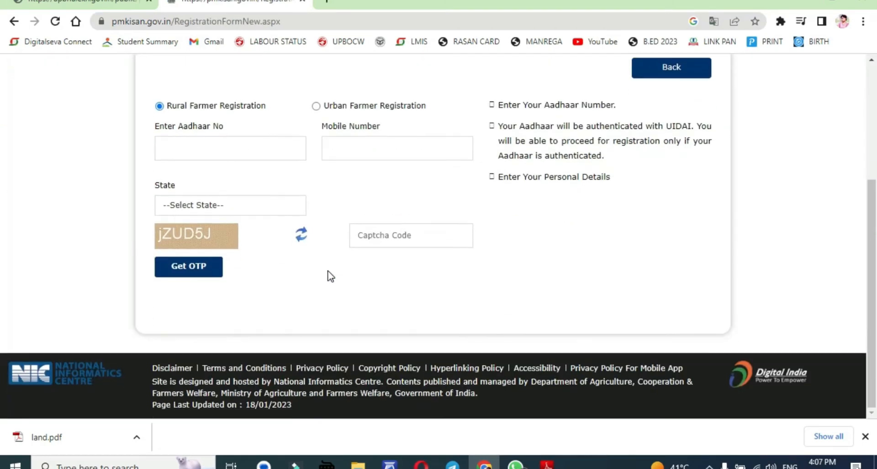
scroll(421, 246, "up", 4)
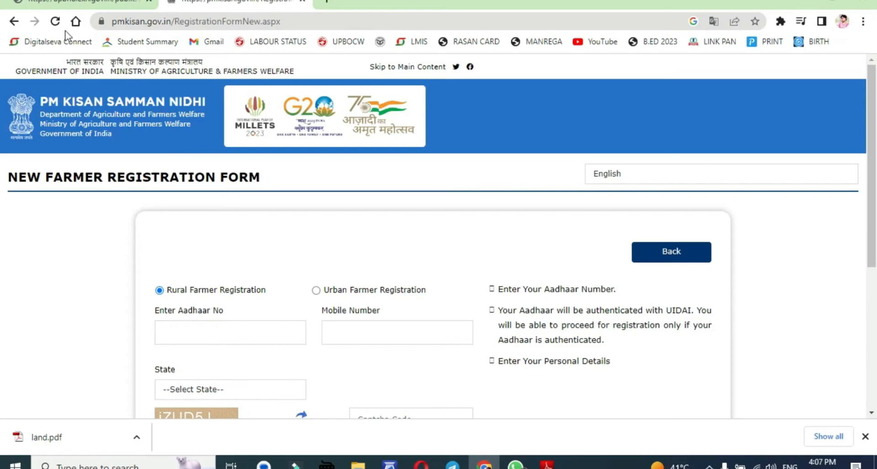
left_click(14, 22)
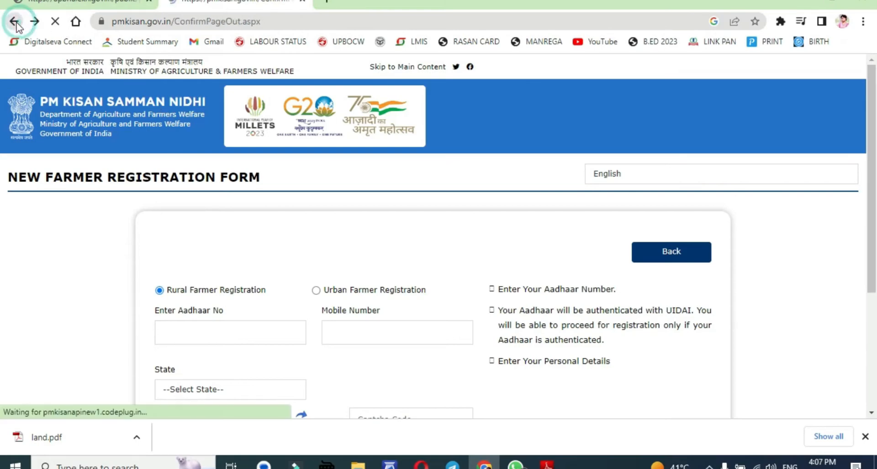
left_click(14, 22)
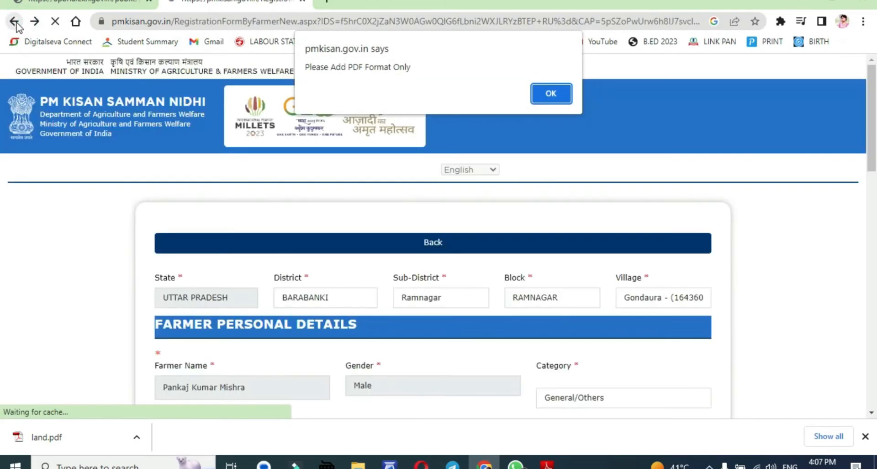
left_click(550, 93)
scroll(307, 273, "up", 10)
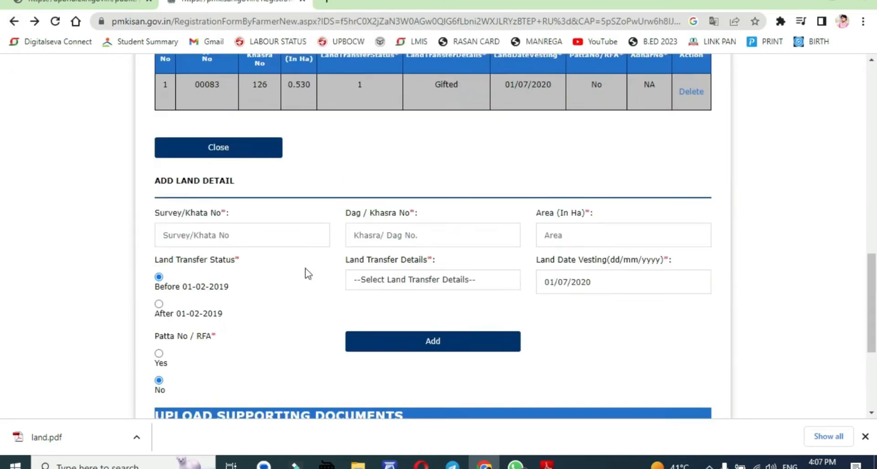
left_click(289, 21)
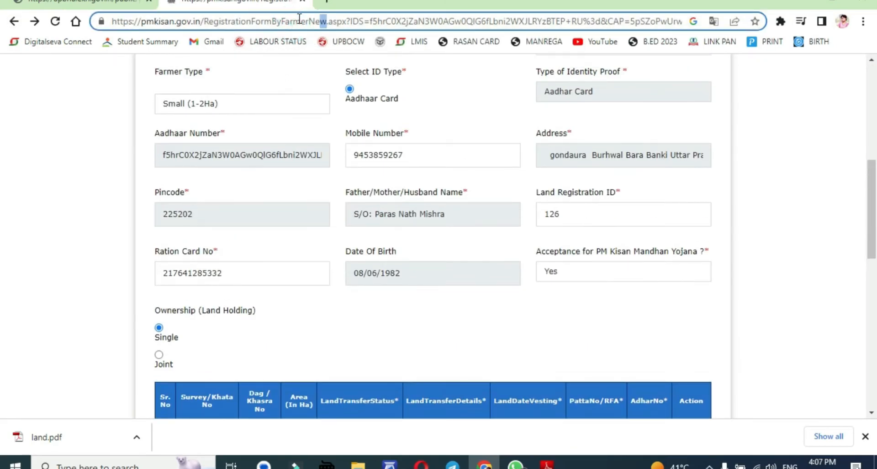
key("ctrl+a")
Search 'pmkisan csc' and open the official PM-Kisan Samman Nidhi site
type("pmk")
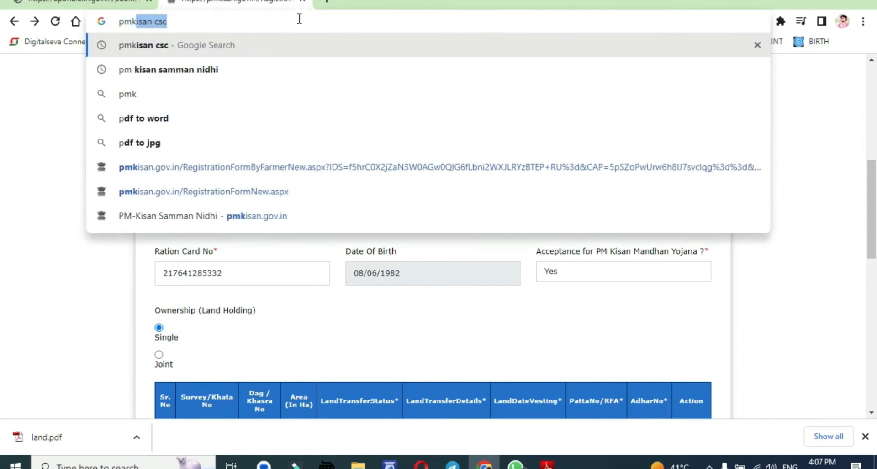
type("isa")
key("Return")
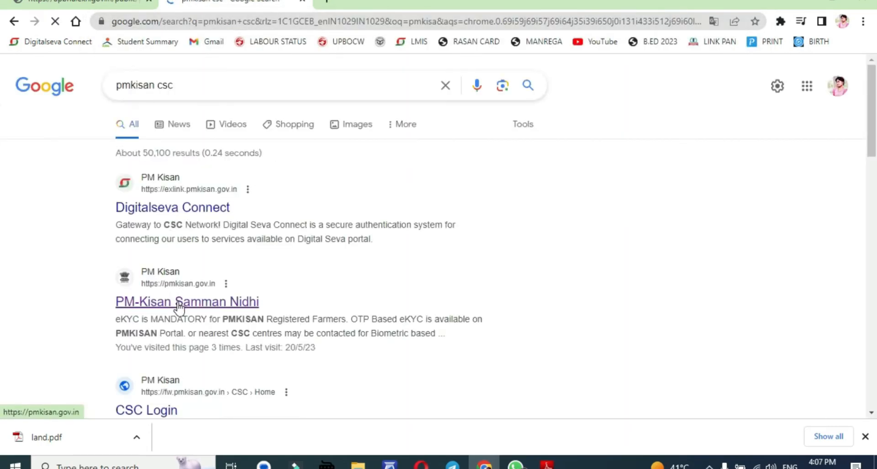
left_click(179, 303)
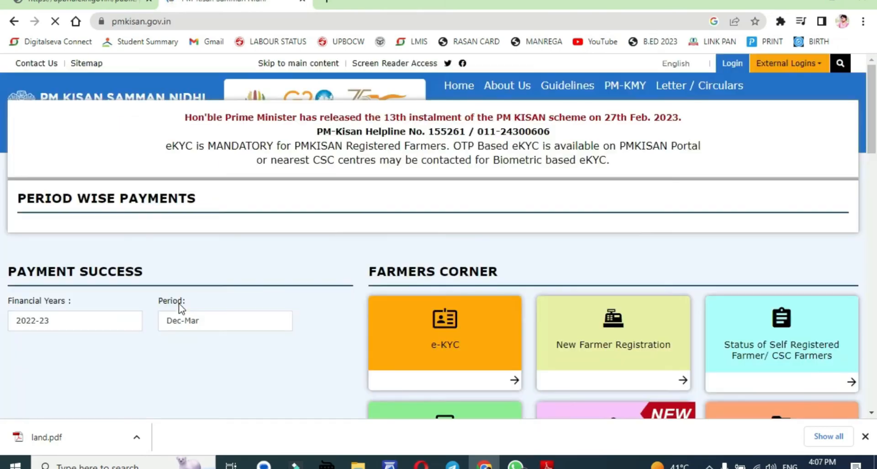
scroll(441, 292, "down", 10)
scroll(444, 291, "down", 1)
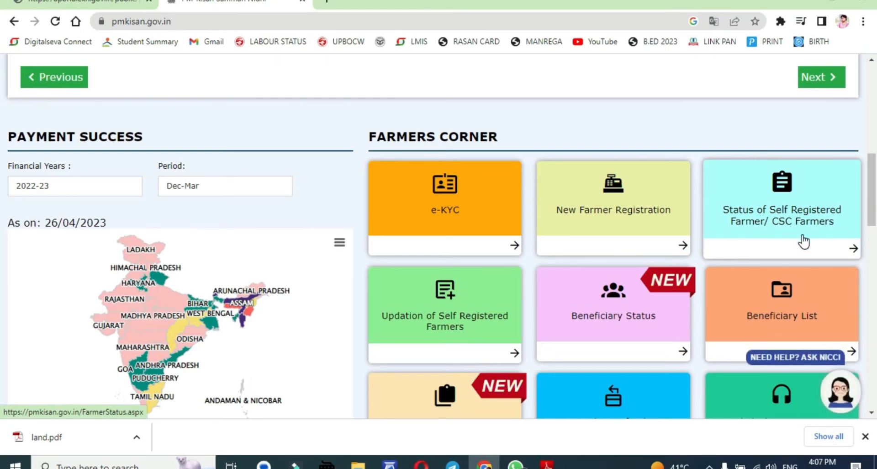
Open Beneficiary Status, focus the Registration No. field, and switch to WhatsApp
left_click(584, 307)
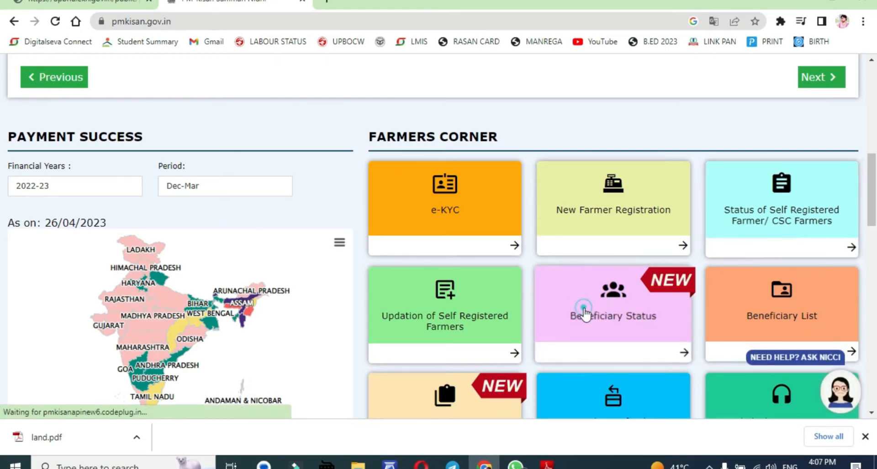
scroll(374, 259, "down", 3)
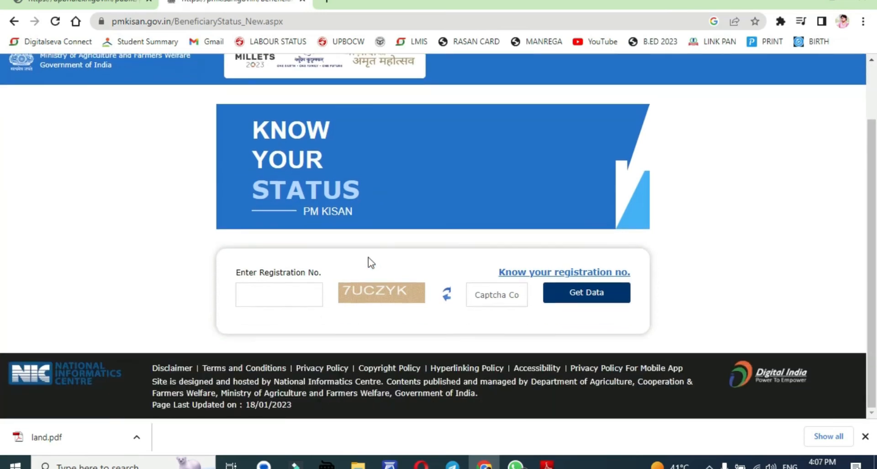
left_click(256, 289)
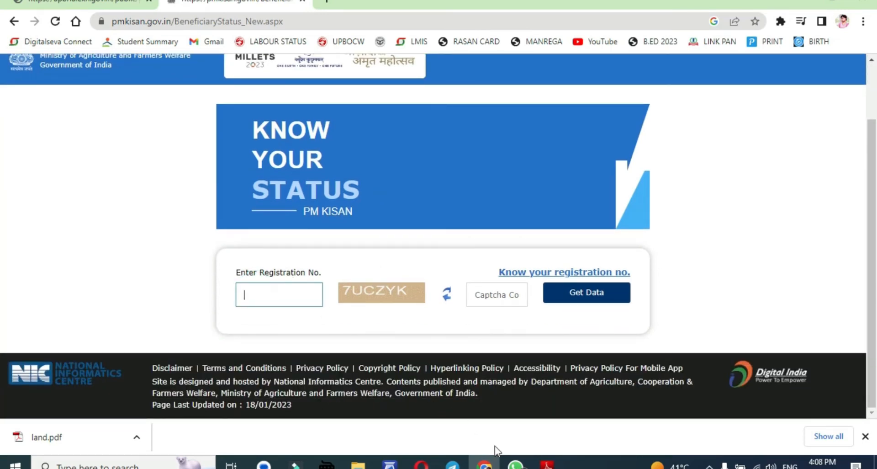
left_click(515, 464)
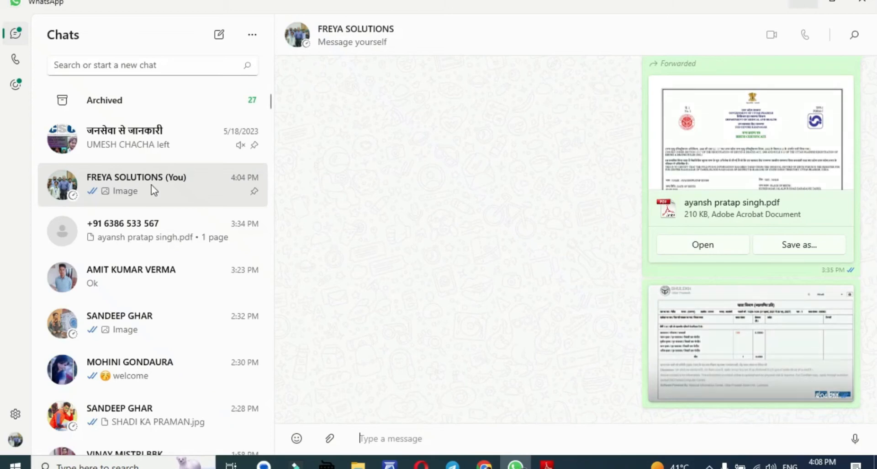
Paste and send the submission confirmation text to your own WhatsApp chat
left_click(426, 438)
key("ctrl+v")
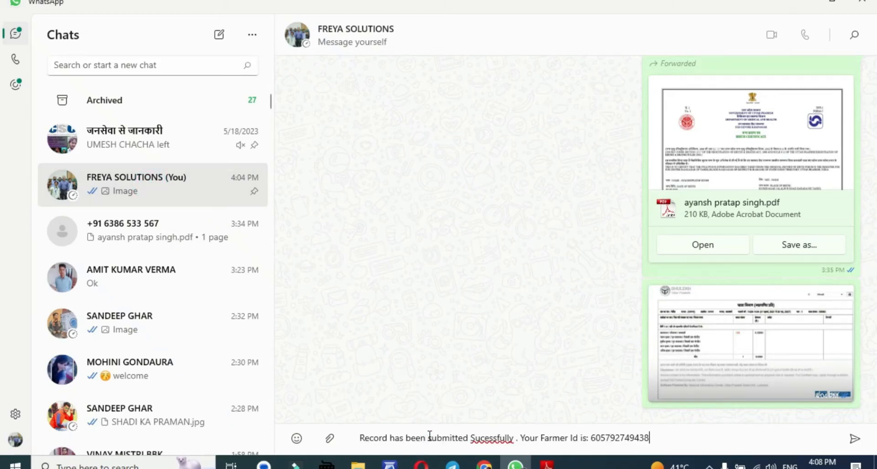
key("Return")
Copy the Farmer Id from the message into PM-Kisan's Registration No. field
double_click(800, 395)
key("ctrl+c")
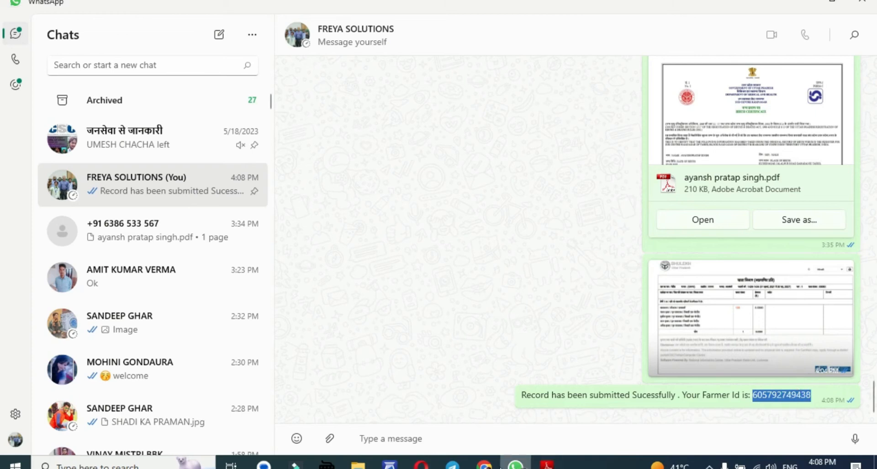
left_click(484, 464)
key("ctrl+v")
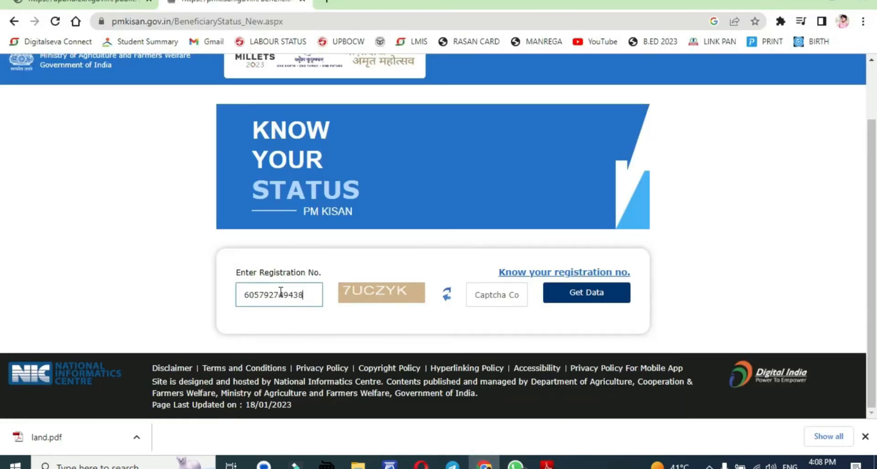
Submit the status check with captcha, dismiss the incorrect-number alert, then open 'Know your registration no.'
left_click(501, 292)
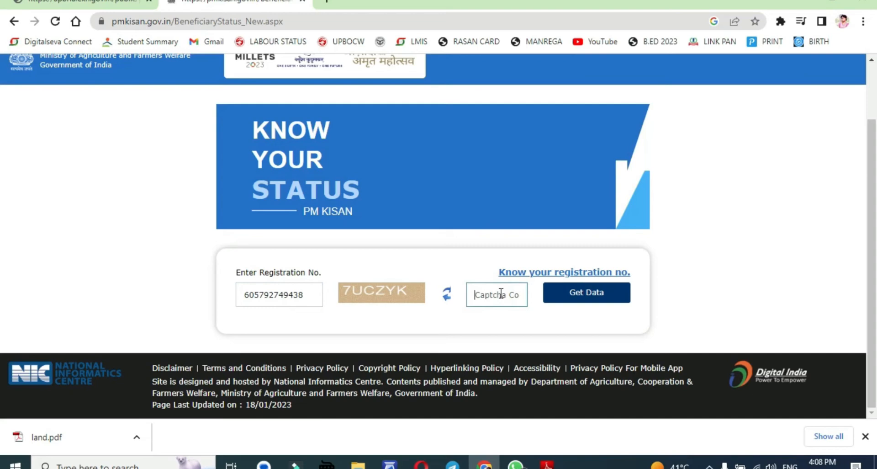
type("7UCZYK")
left_click(571, 291)
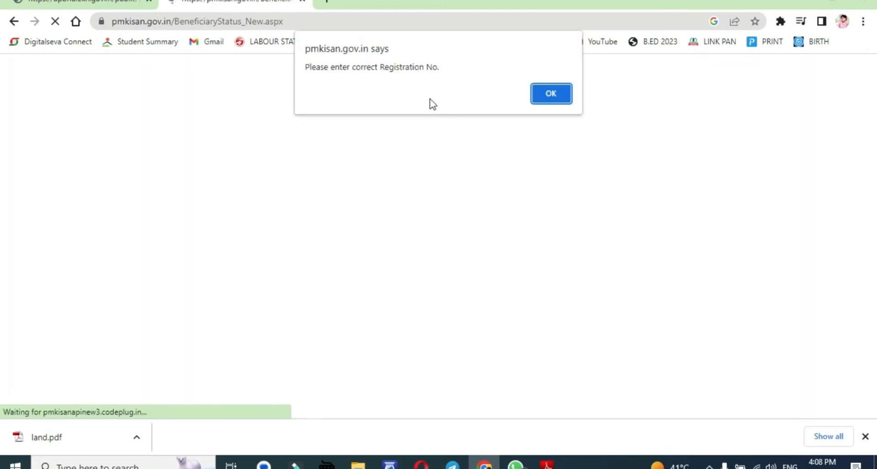
left_click(551, 95)
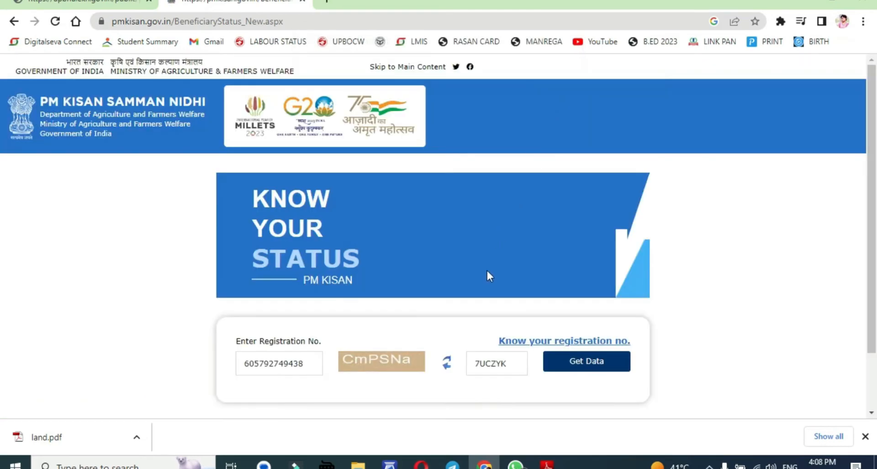
scroll(488, 274, "down", 2)
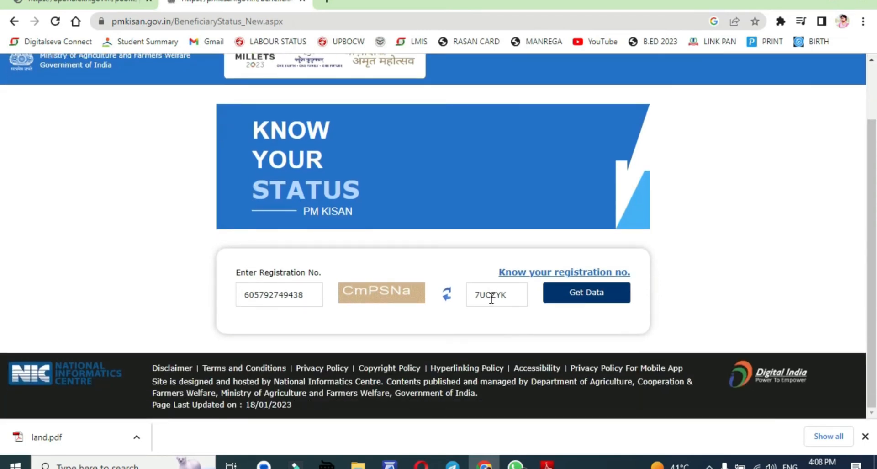
left_click(555, 273)
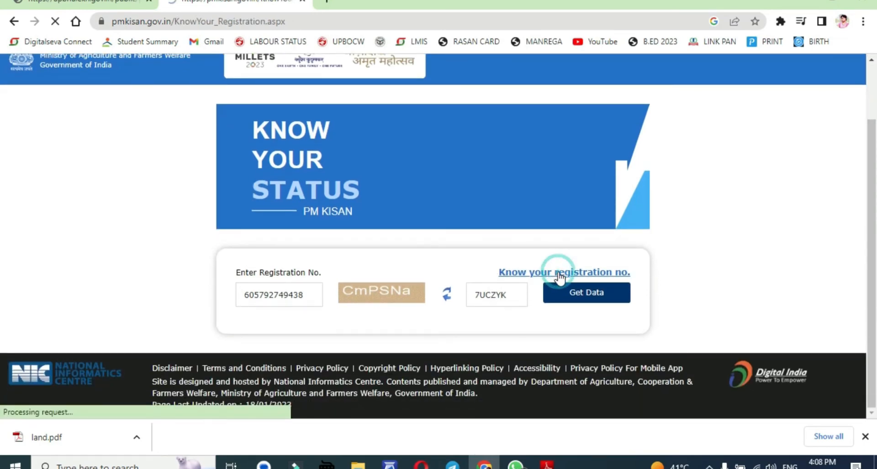
Try the registration-number lookup by the farmer's mobile number and captcha, getting an eKYC-not-completed alert
scroll(559, 276, "down", 1)
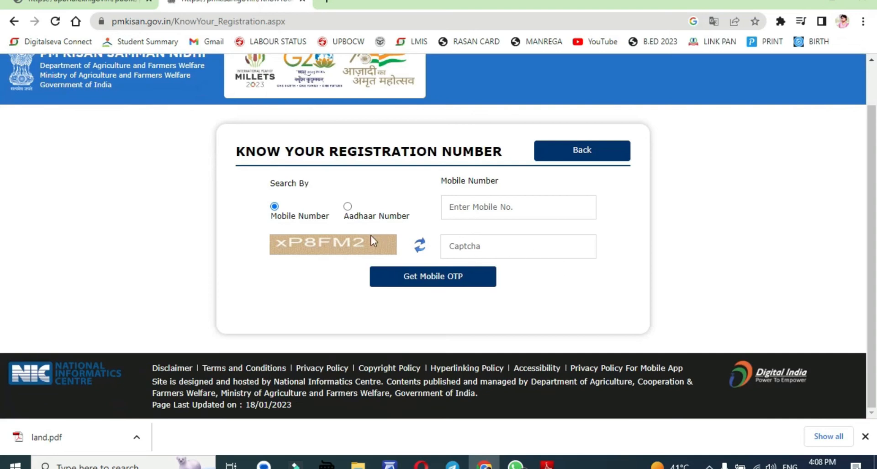
left_click(276, 205)
left_click(478, 213)
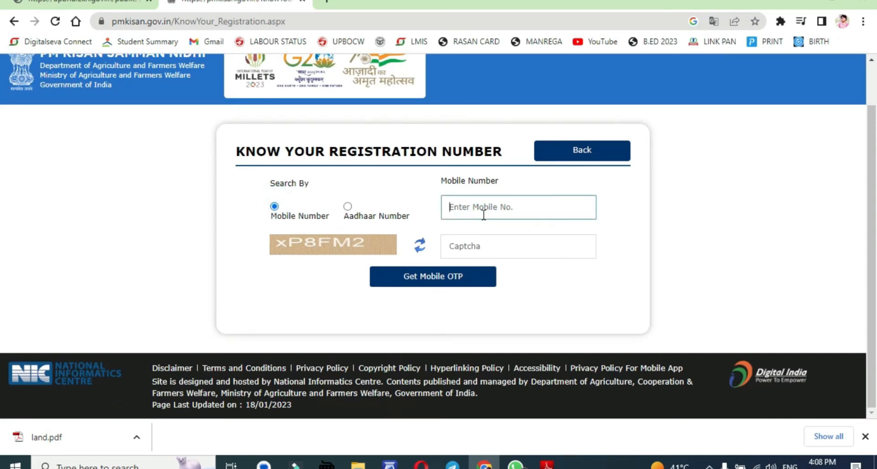
left_click(492, 246)
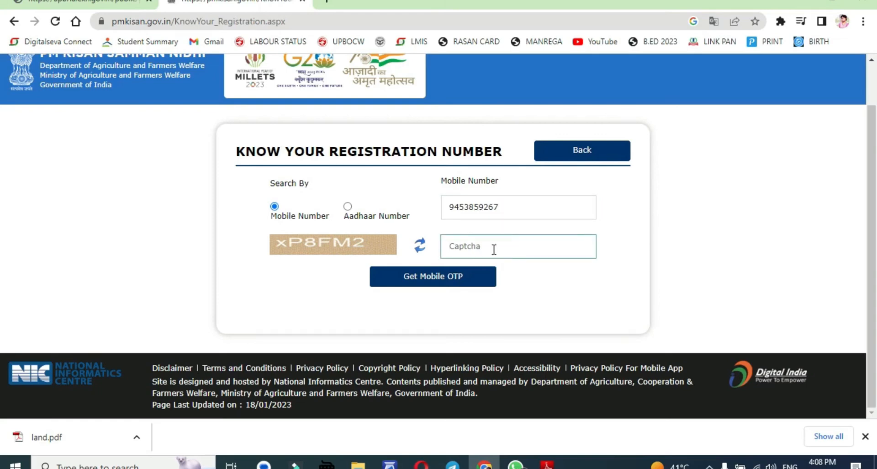
type("xP8FM2")
left_click(424, 277)
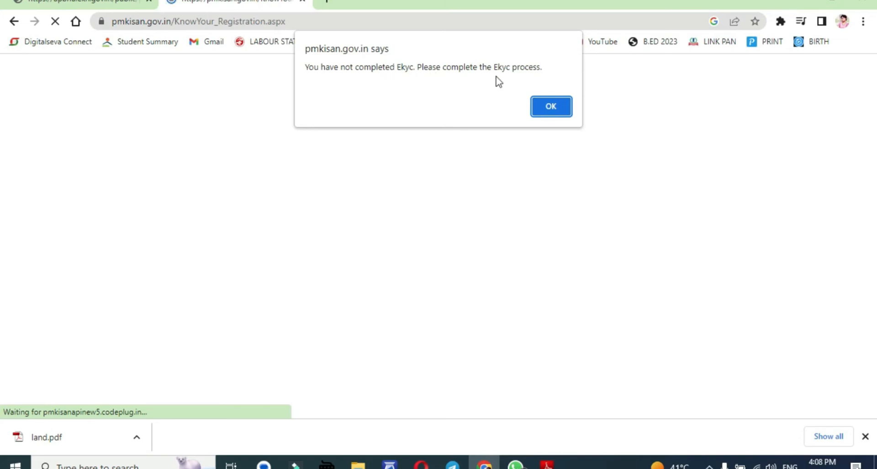
left_click(550, 106)
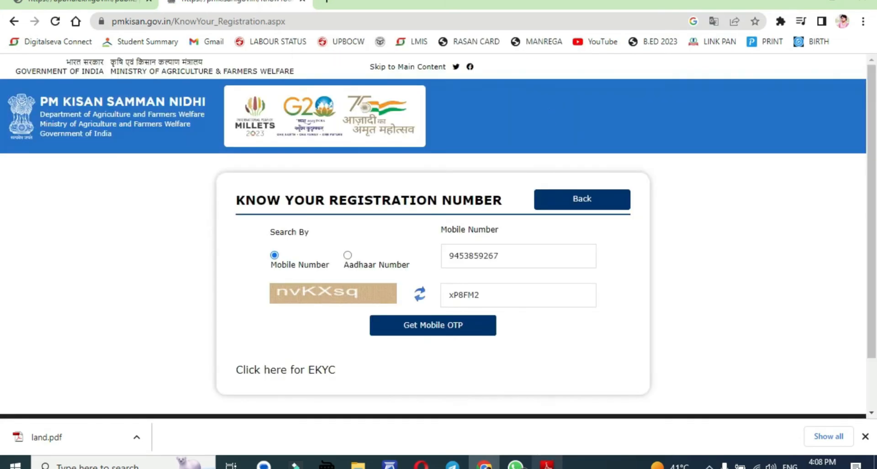
Go back to the Know Your Status page, dismissing the incorrect registration number alert
mouse_move(515, 464)
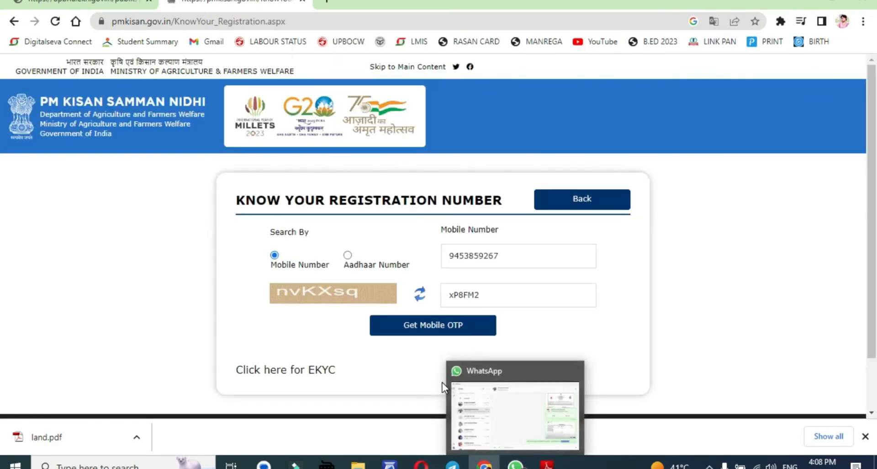
left_click(14, 22)
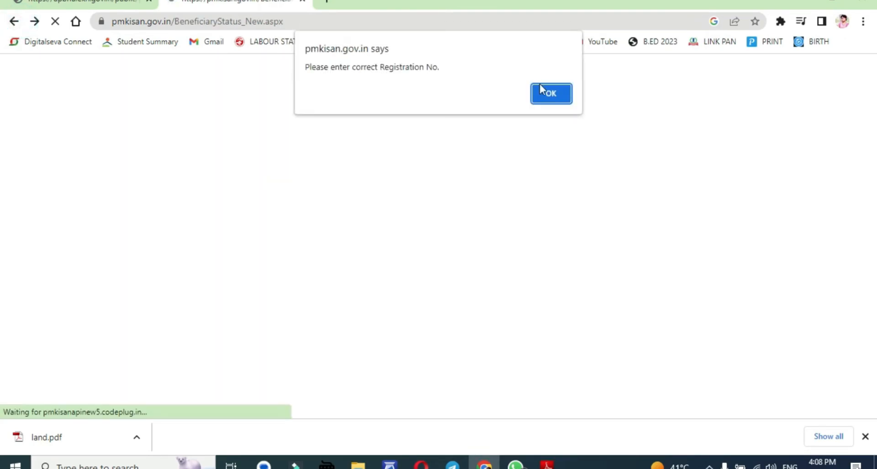
left_click(543, 91)
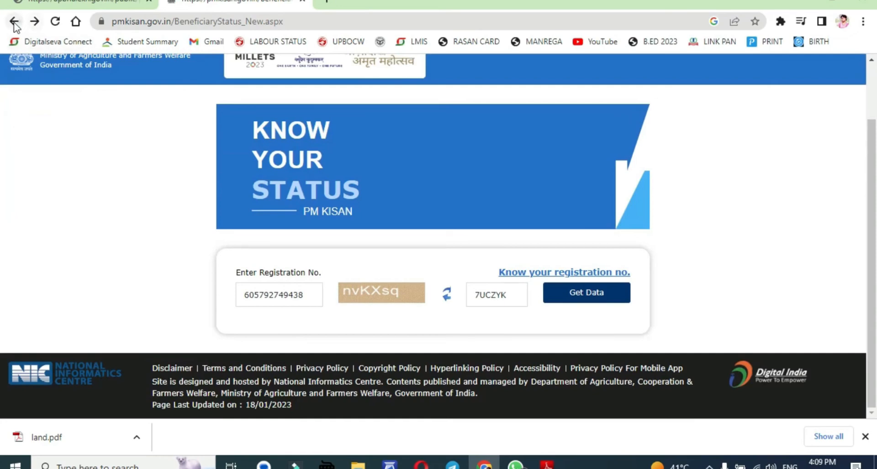
left_click(14, 22)
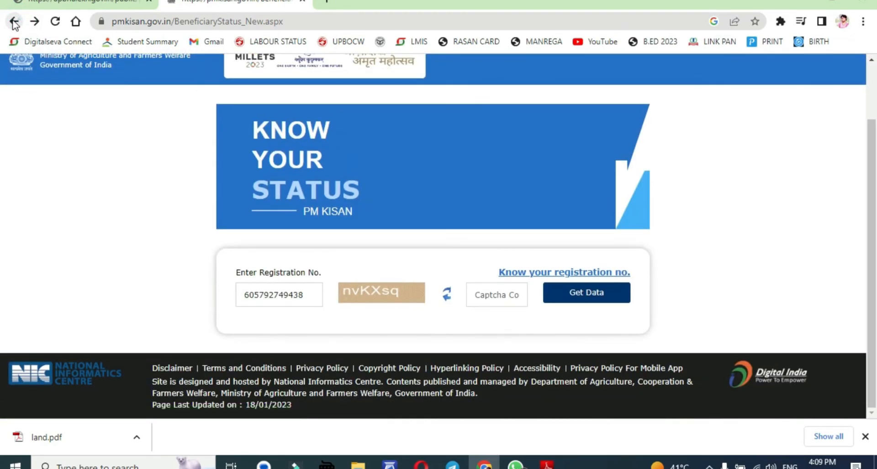
Return to the portal home page and open the OTP-based e-KYC page
left_click(15, 22)
scroll(583, 266, "up", 5)
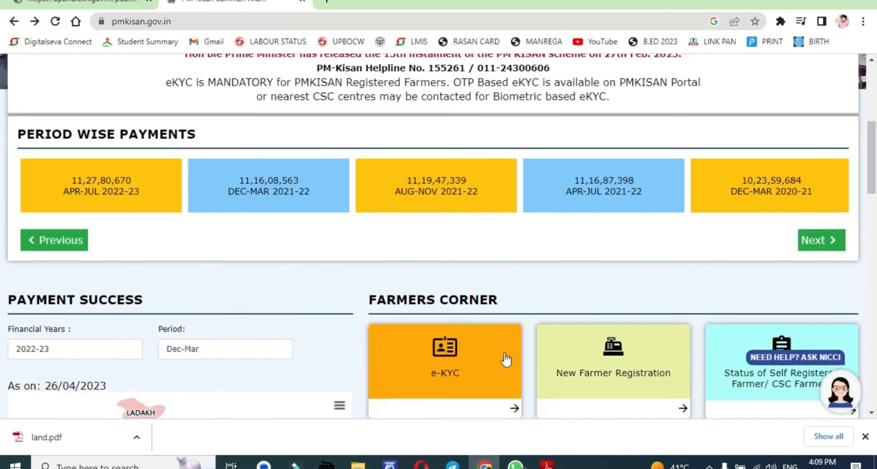
scroll(505, 359, "down", 3)
left_click(451, 267)
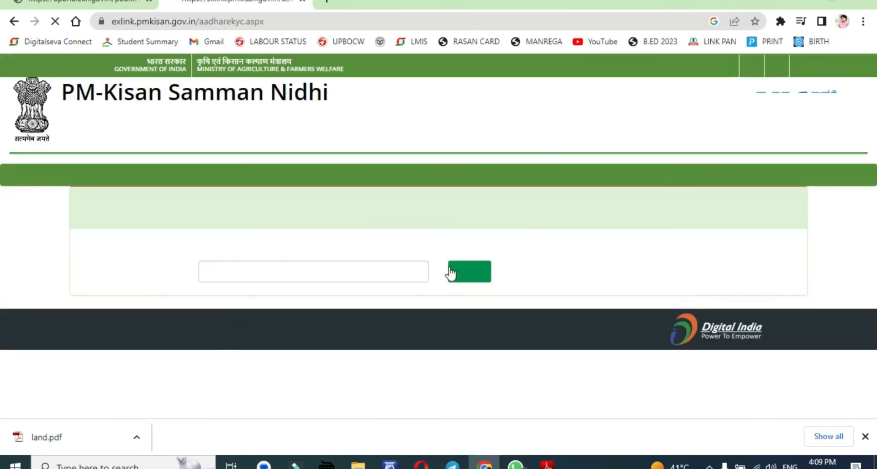
Search eKYC by the farmer's Aadhaar number, get Record Not Found, and go back home
left_click(261, 274)
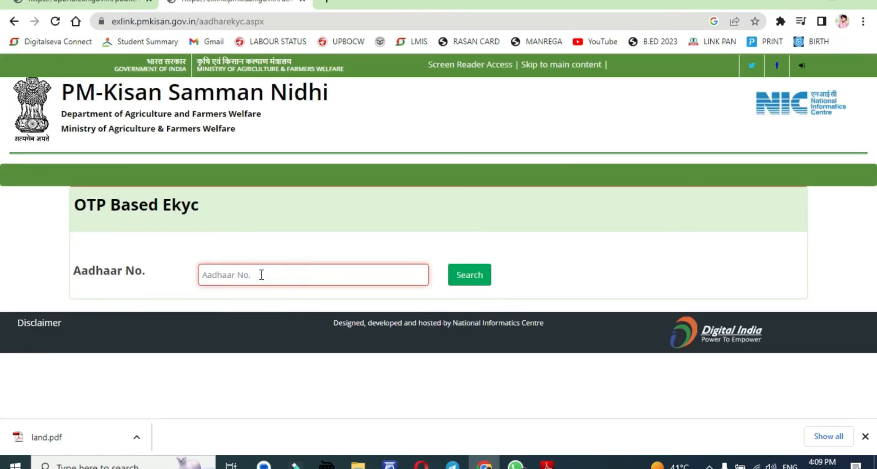
left_click(471, 278)
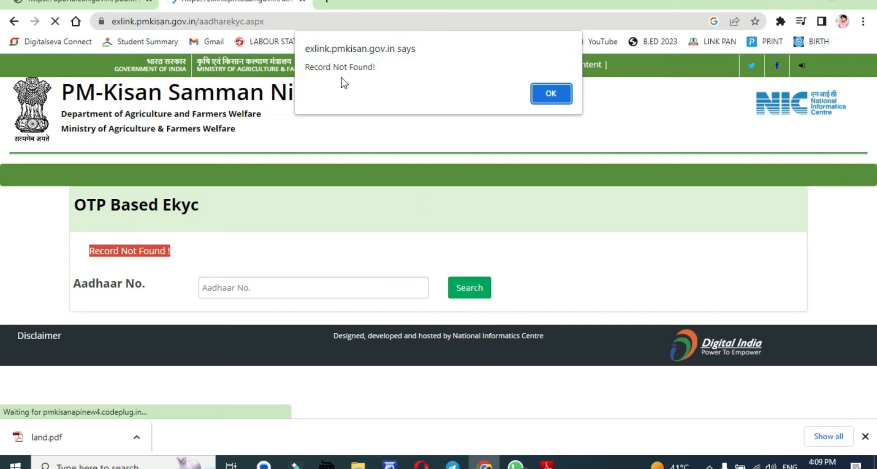
left_click(549, 96)
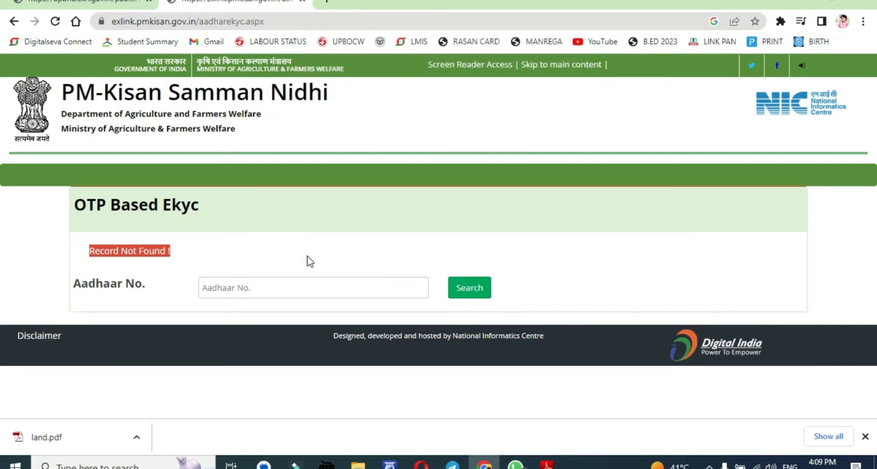
left_click(280, 288)
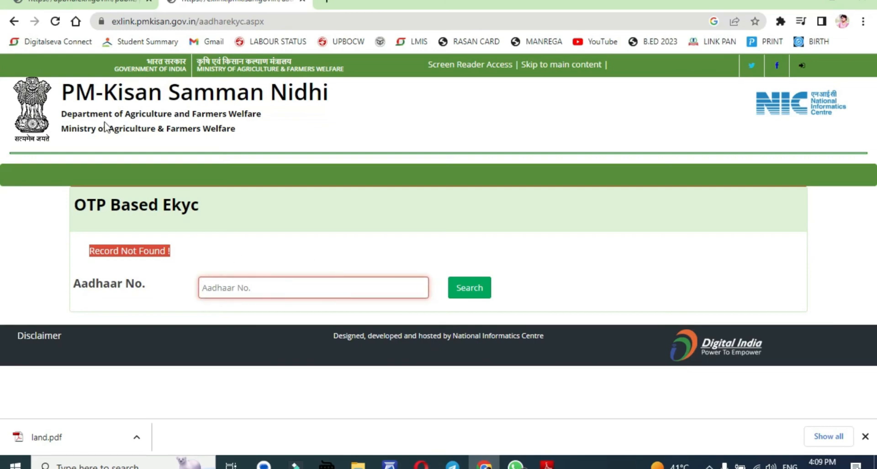
left_click(14, 21)
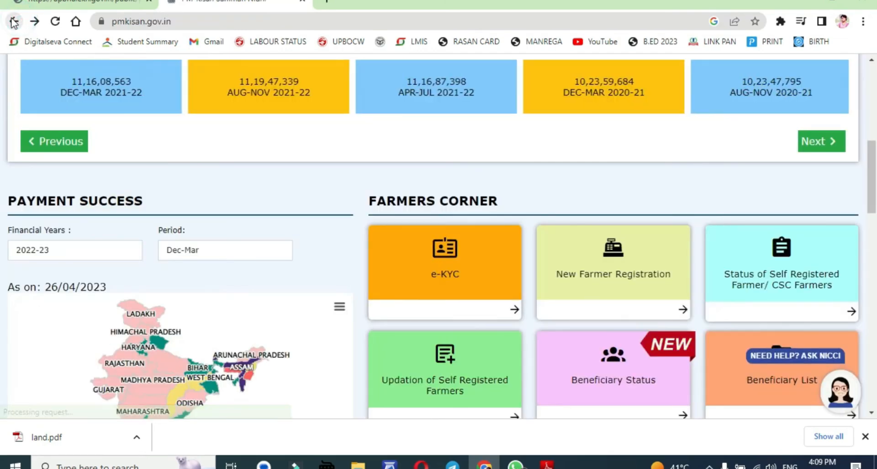
Open Status of Self Registered Farmer/CSC Farmers and search with the farmer's Aadhaar number and captcha
left_click(810, 263)
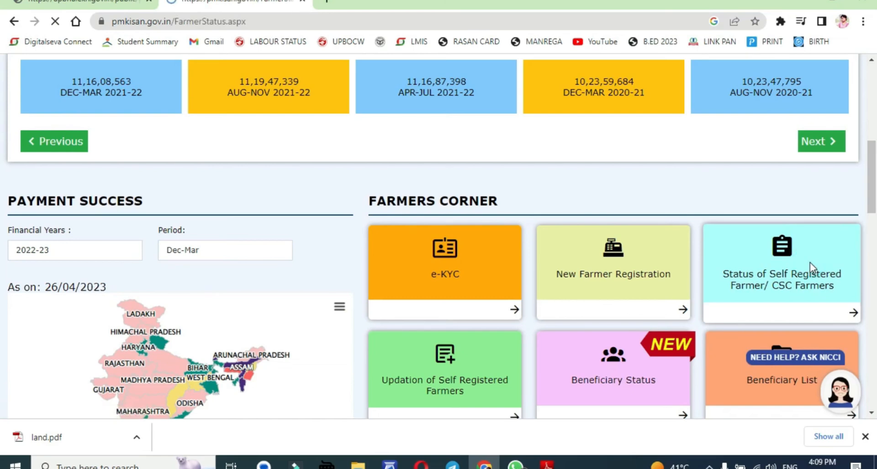
scroll(333, 225, "down", 2)
left_click(170, 228)
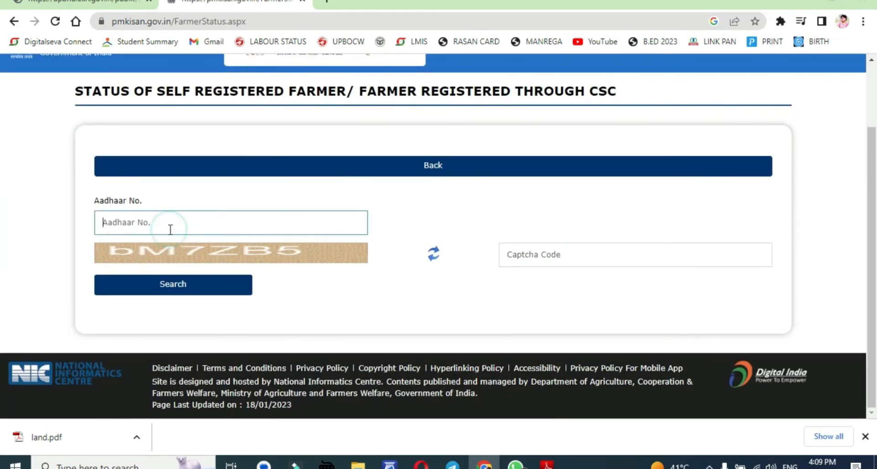
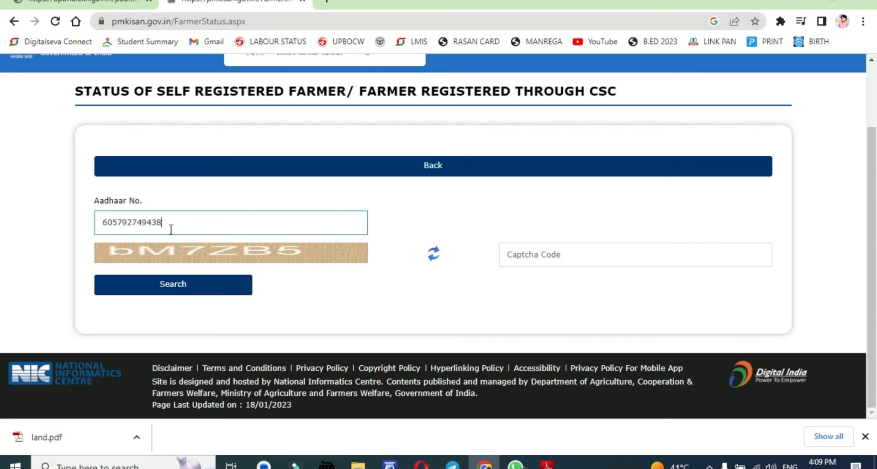
left_click(556, 255)
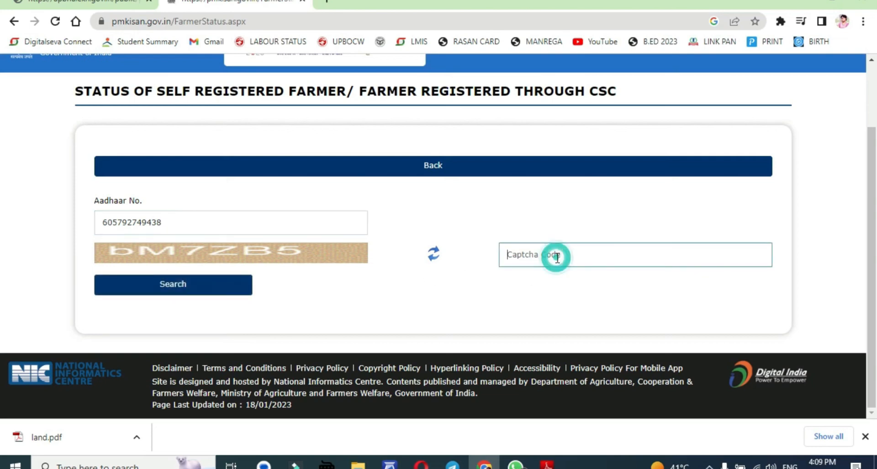
type("bM7ZB5")
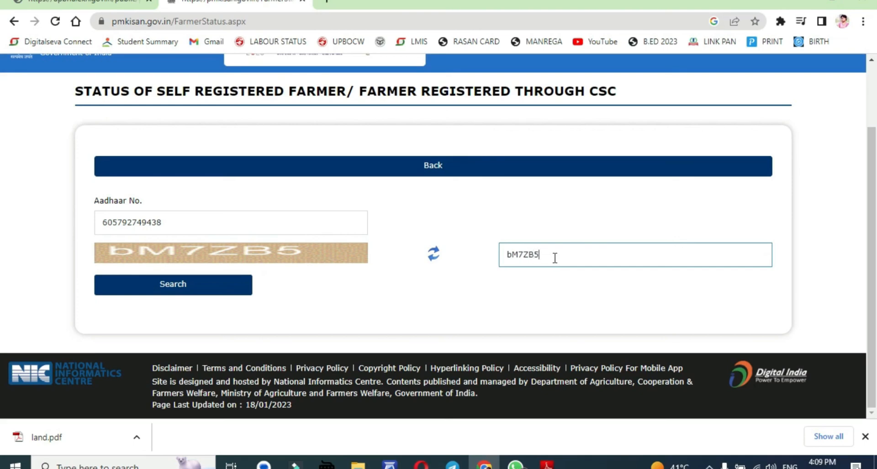
left_click(192, 295)
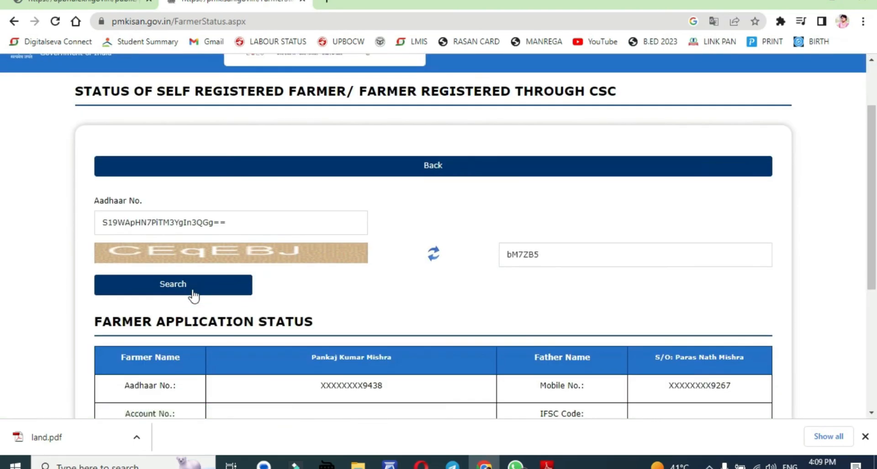
scroll(333, 265, "down", 5)
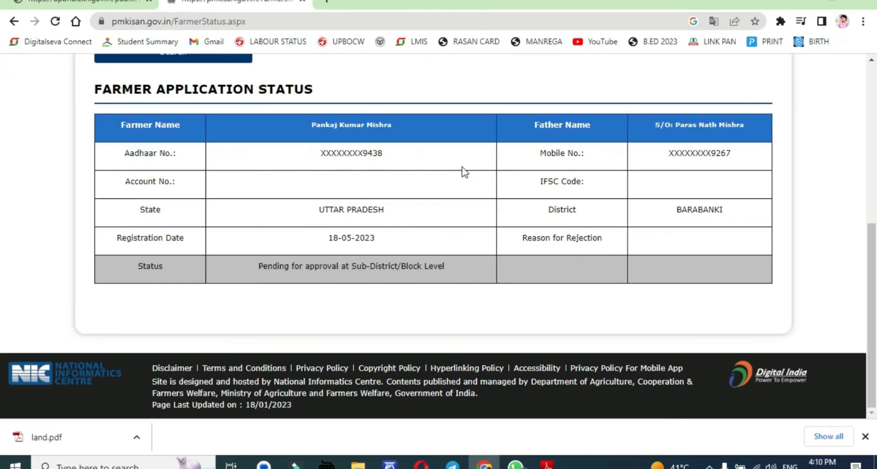
scroll(247, 231, "up", 5)
scroll(263, 247, "down", 5)
triple_click(378, 267)
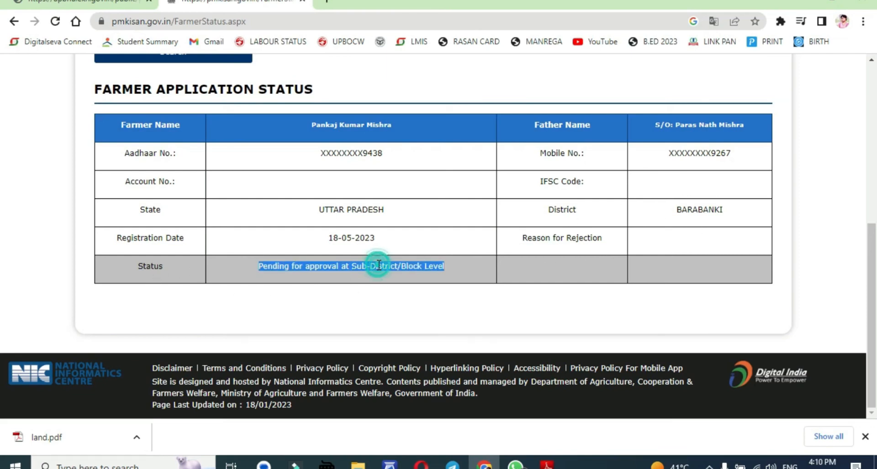
left_click(473, 273)
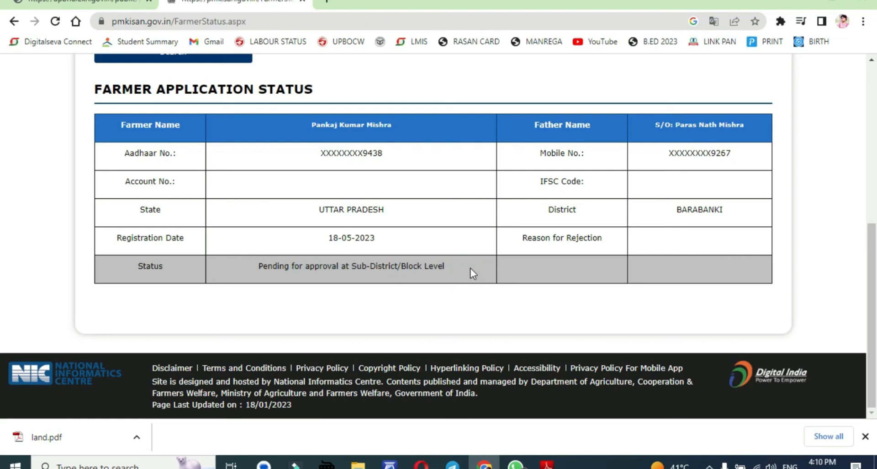
triple_click(338, 238)
left_click(392, 222)
left_click(368, 183)
left_click(709, 183)
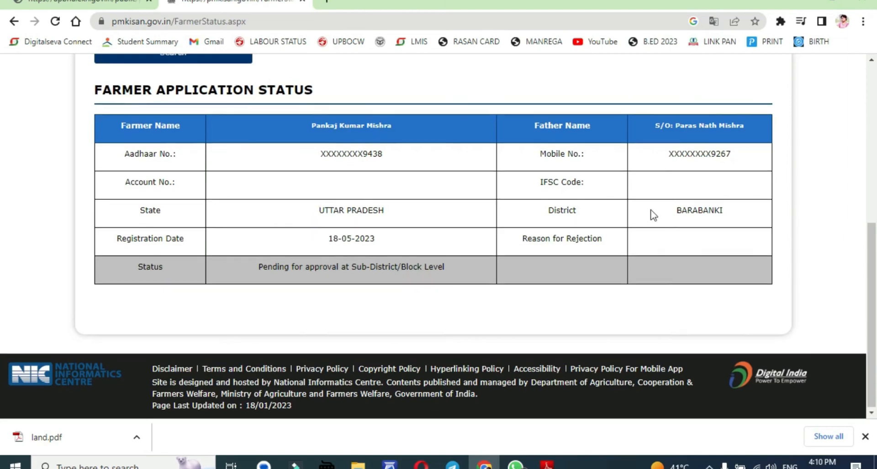
scroll(462, 240, "up", 2)
scroll(447, 253, "down", 2)
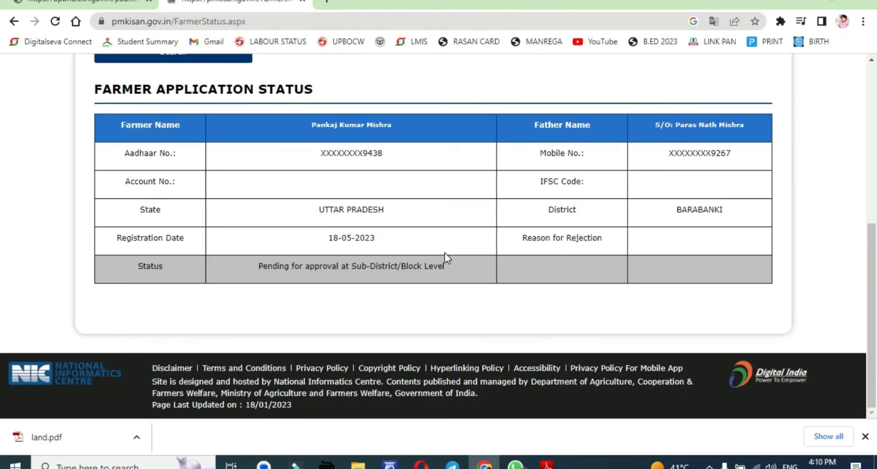
scroll(445, 251, "up", 5)
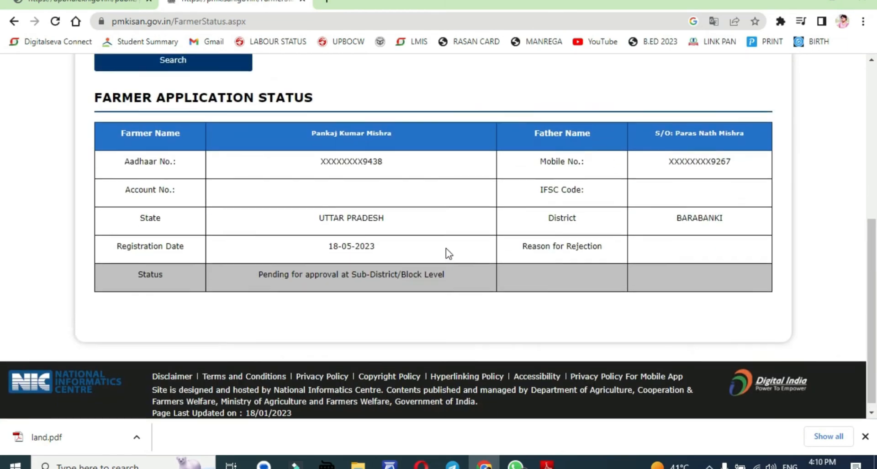